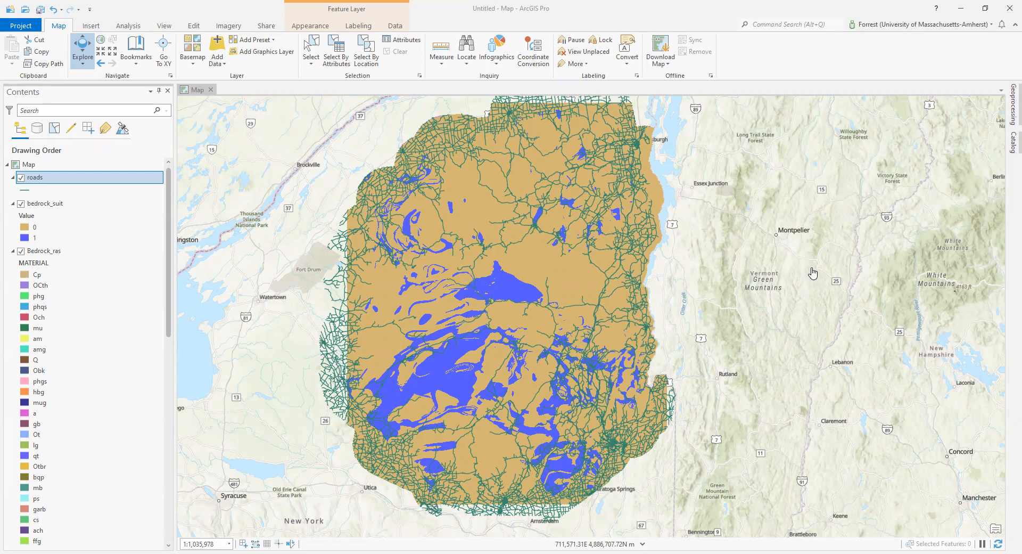
Collapse and hide the Bedrock_ras layer, move Reclass_250k directly above it, and leave bedrock_suit visible
click(12, 251)
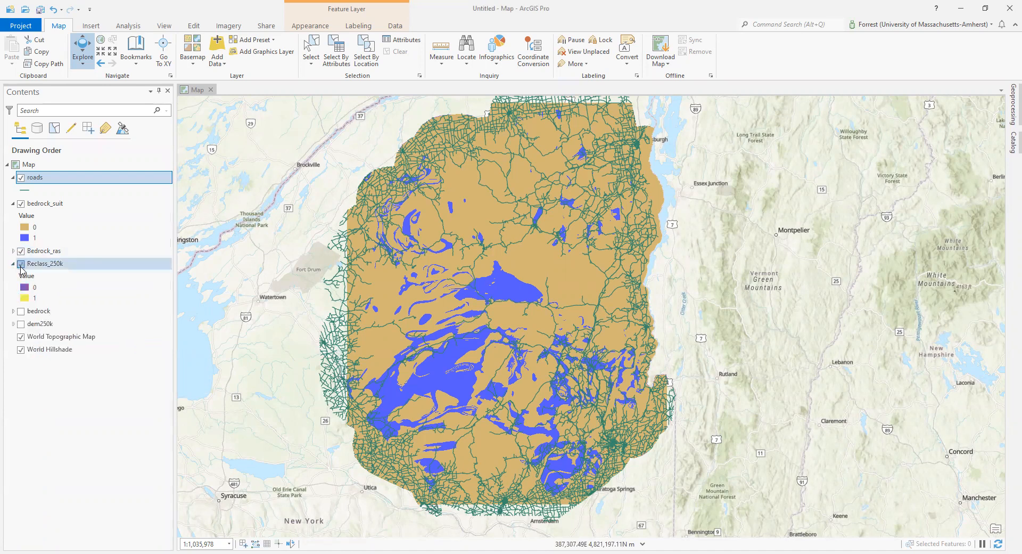
click(20, 251)
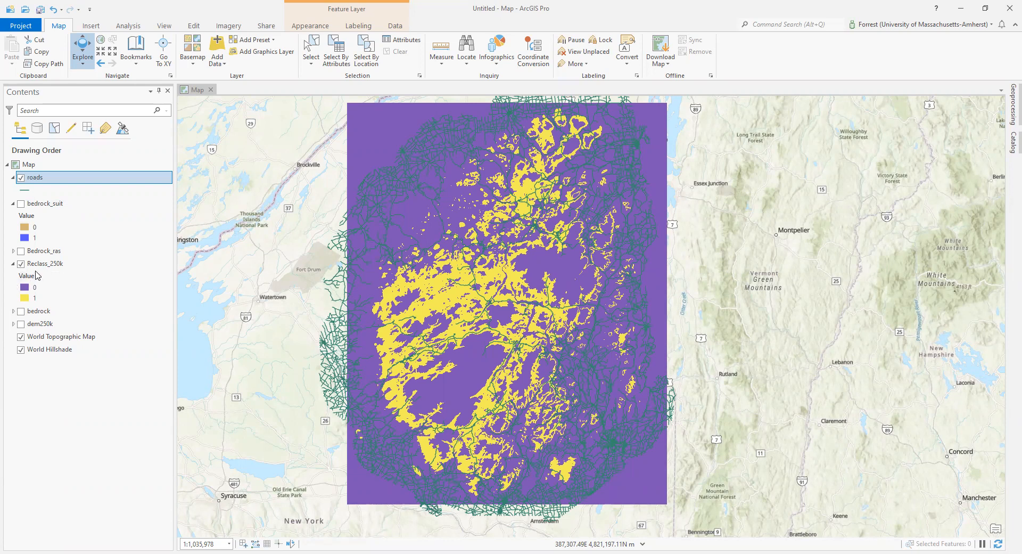
drag(36, 274, 45, 246)
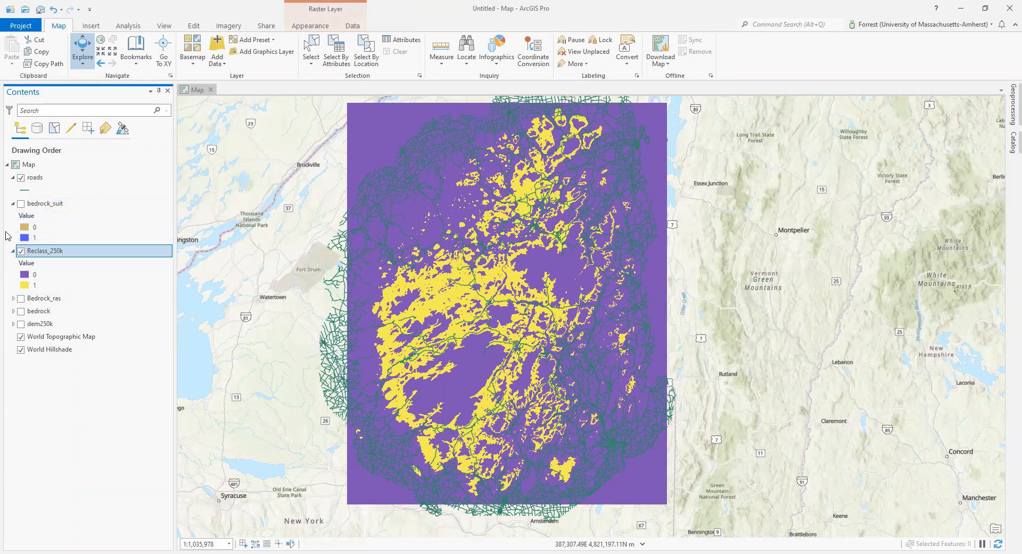
click(21, 204)
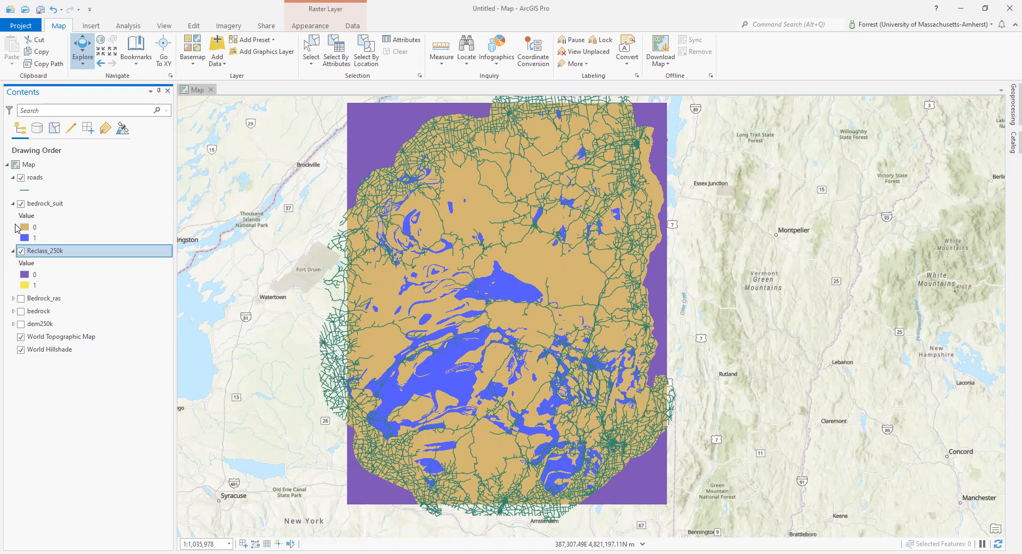
key(alt+Tab)
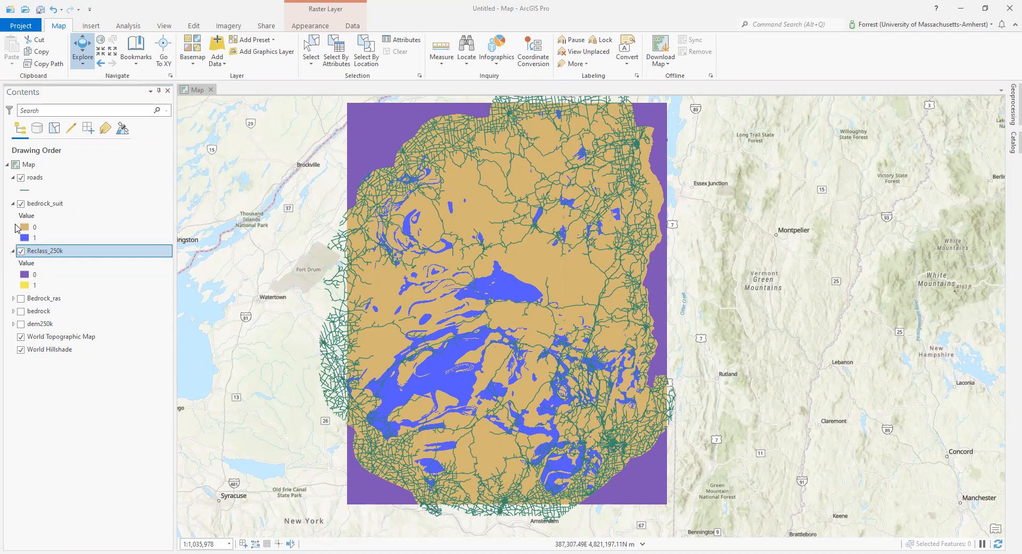
Find and open the Euclidean Distance tool and choose roads as the input source data
click(755, 24)
text(e)
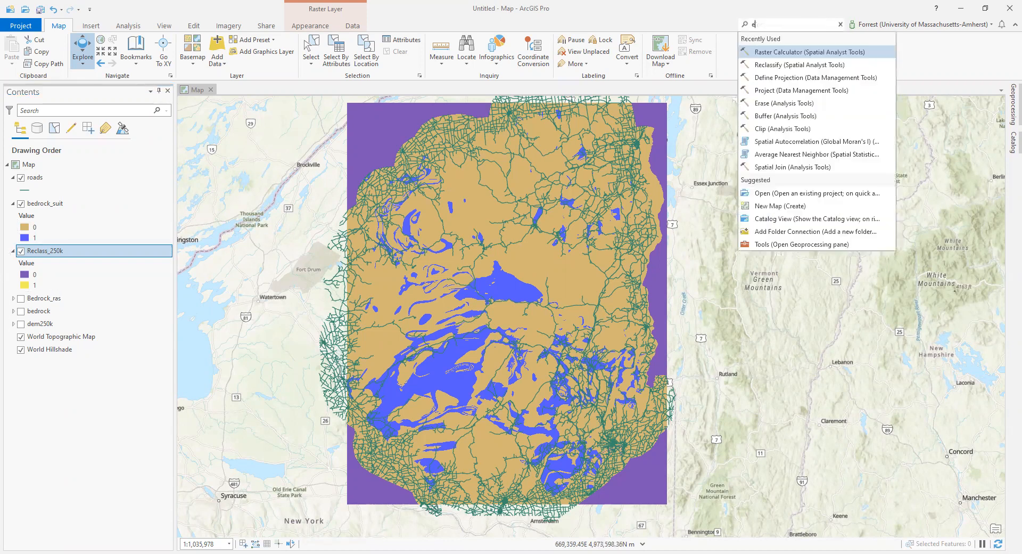
text(ucl)
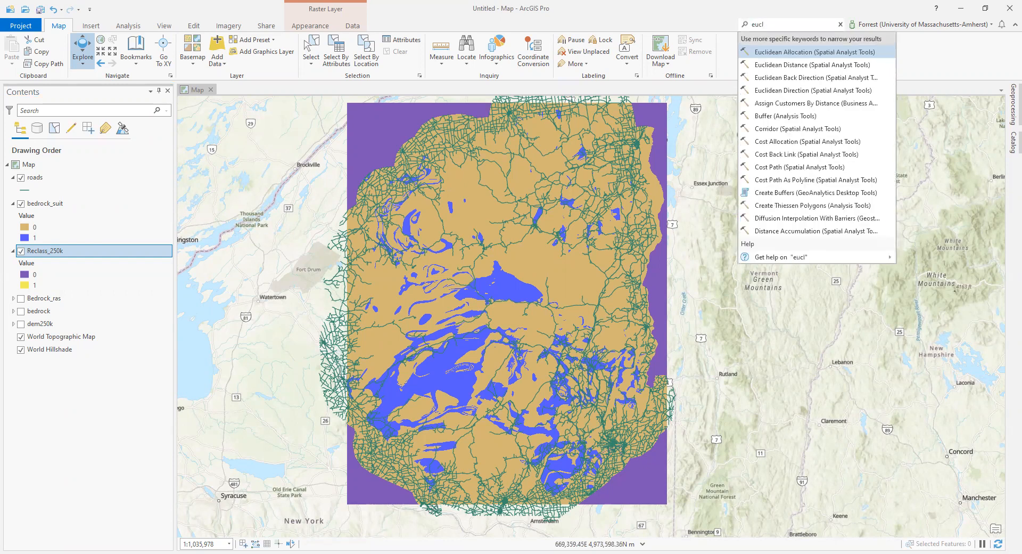
click(824, 65)
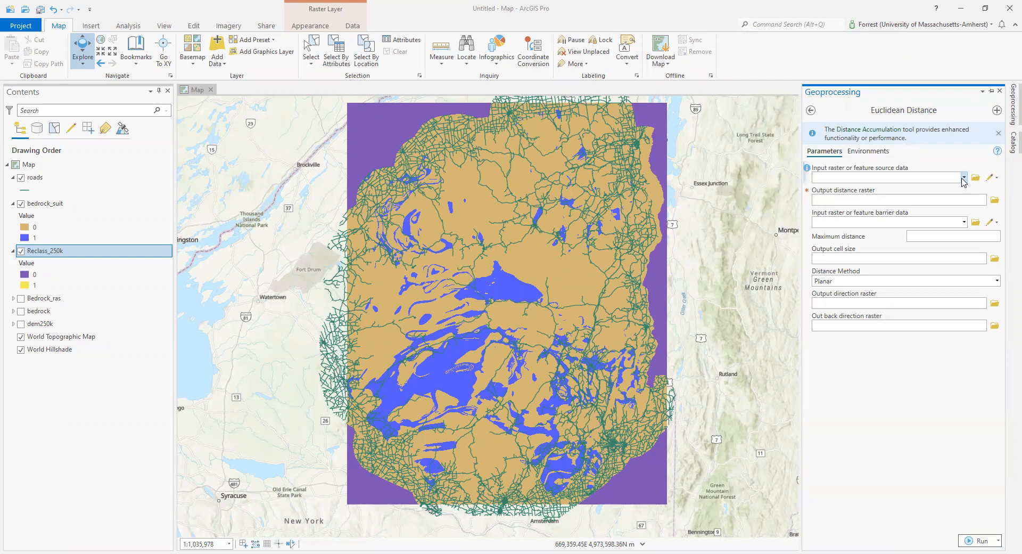
click(964, 177)
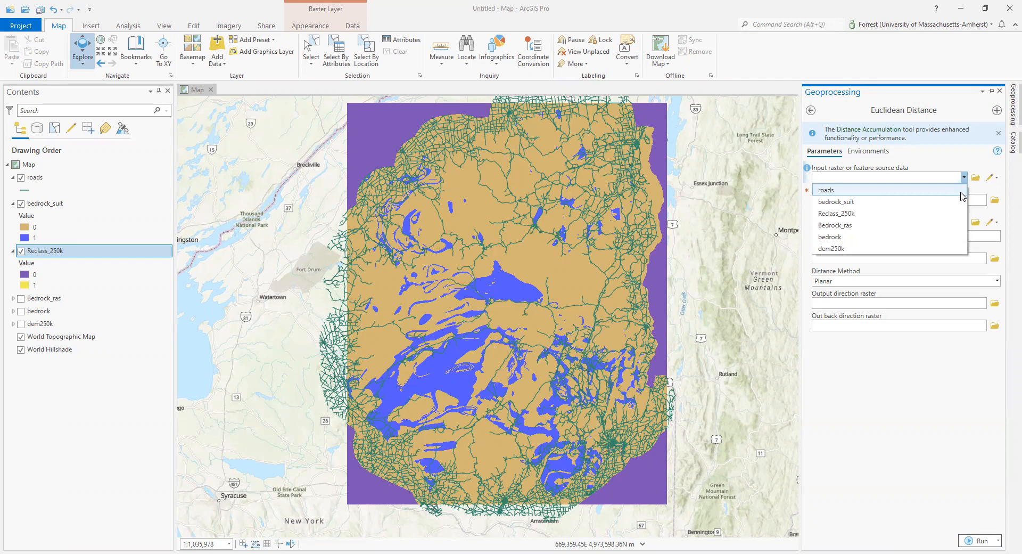
click(960, 191)
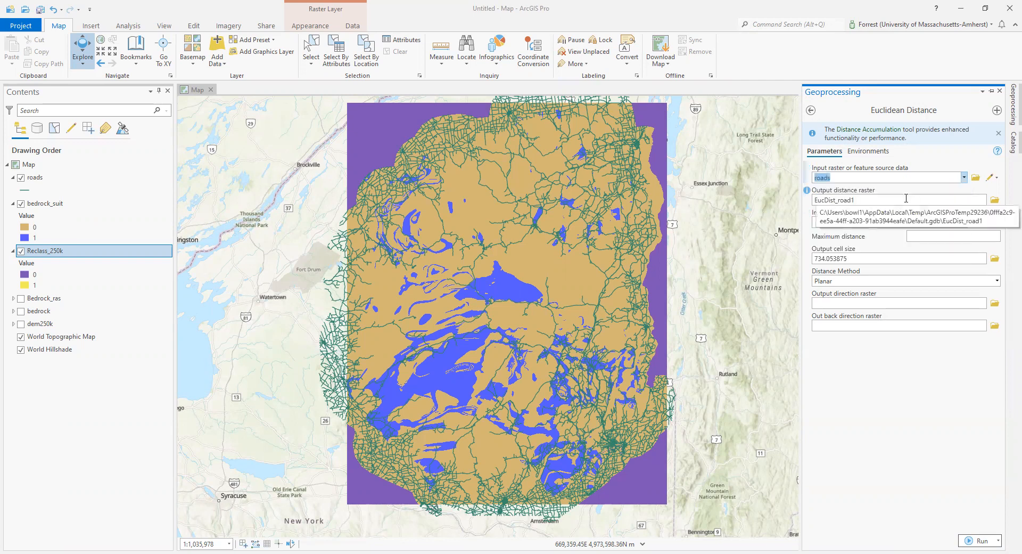
Name the output distance raster RoadDist in the default geodatabase
click(971, 200)
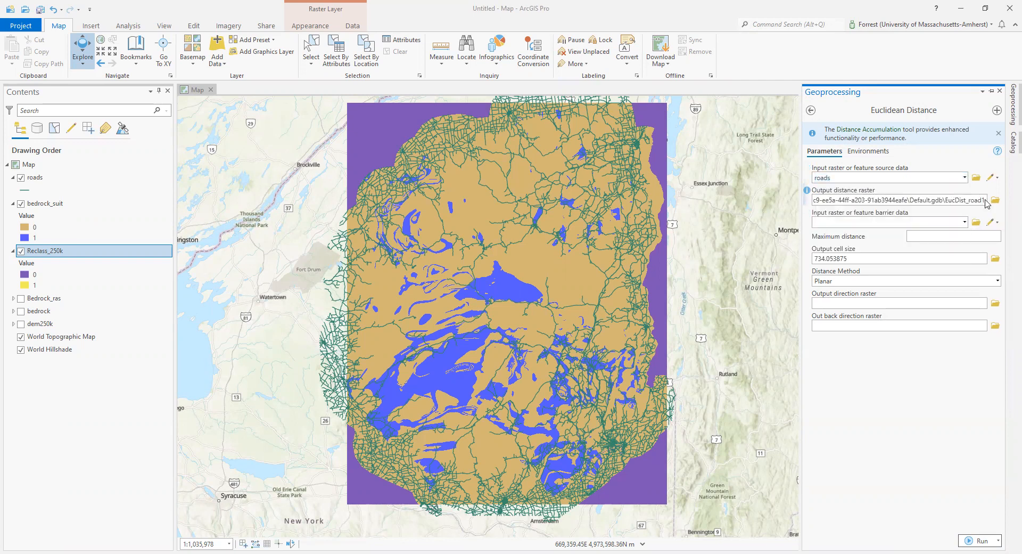
drag(985, 199, 948, 201)
text(Road)
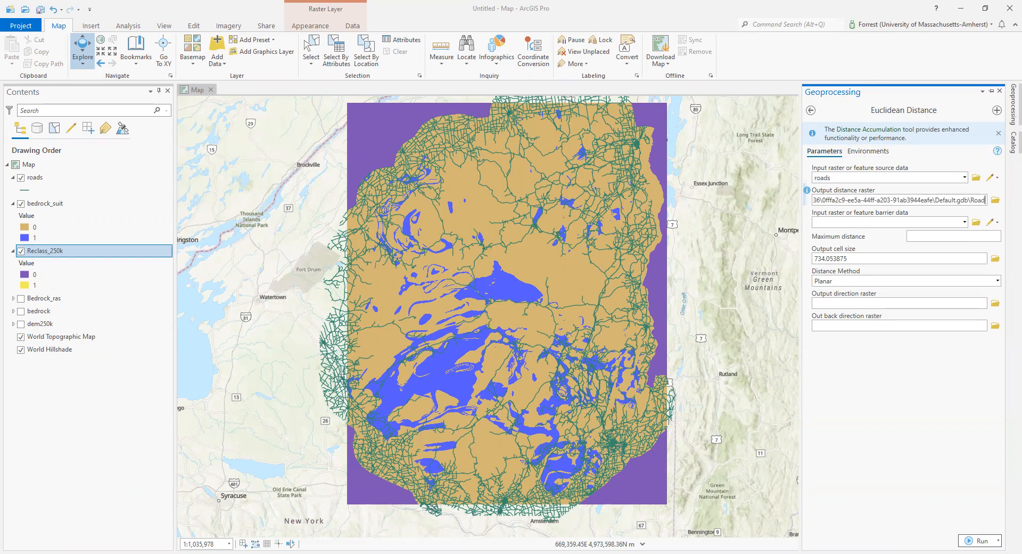
text(Dist)
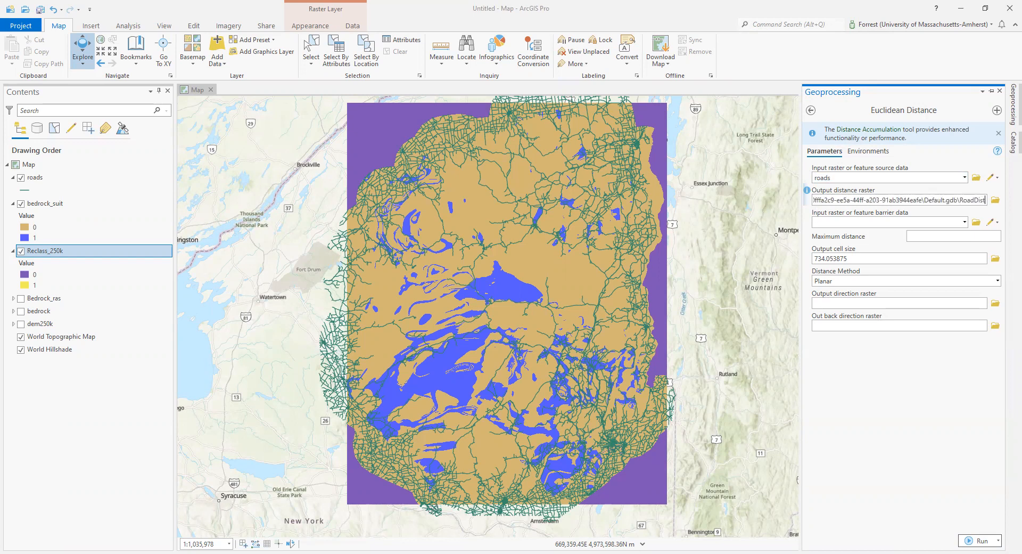
key(Tab)
key(Tab)
key(Tab)
key(Tab)
key(Tab)
key(Tab)
Examine the road lines over the bedrock_suit raster up close and across the whole study area
scroll(489, 229, up, 5)
scroll(503, 403, up, 10)
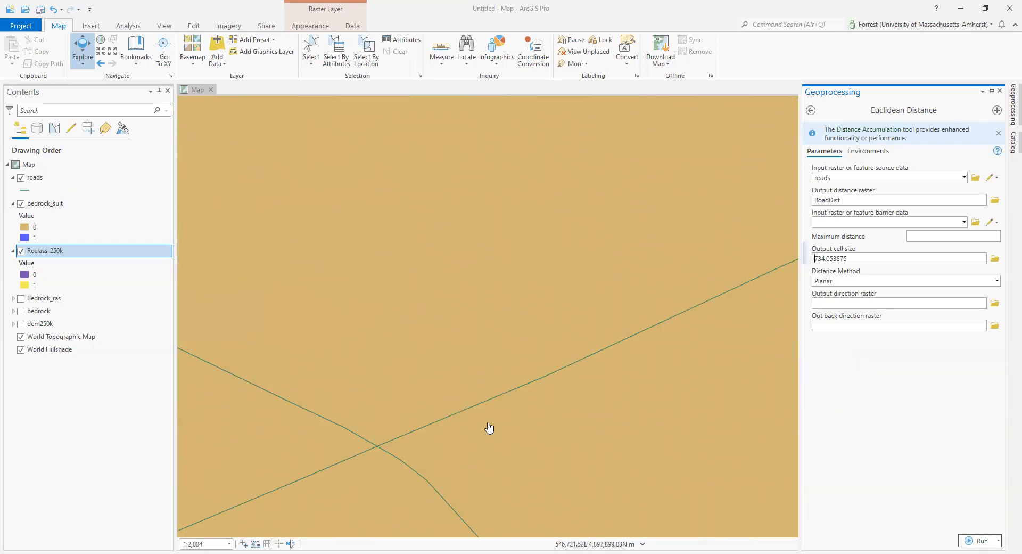
scroll(490, 424, down, 2)
scroll(491, 421, down, 3)
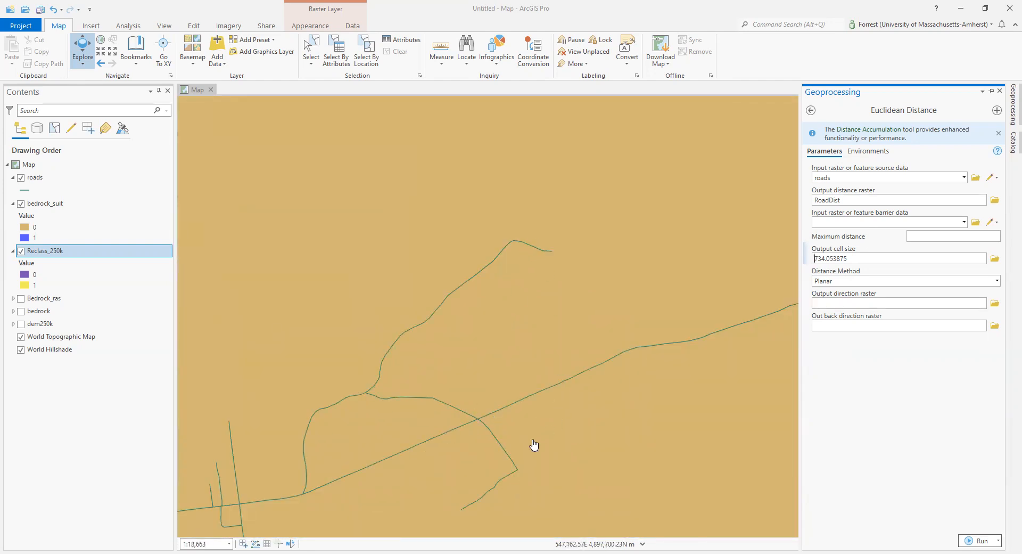
drag(532, 445, 417, 331)
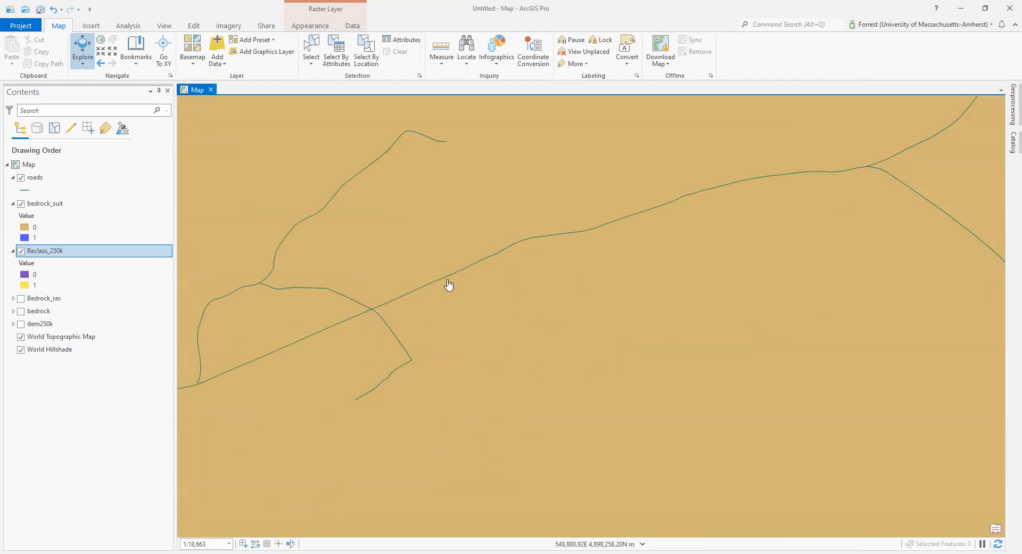
scroll(429, 296, down, 4)
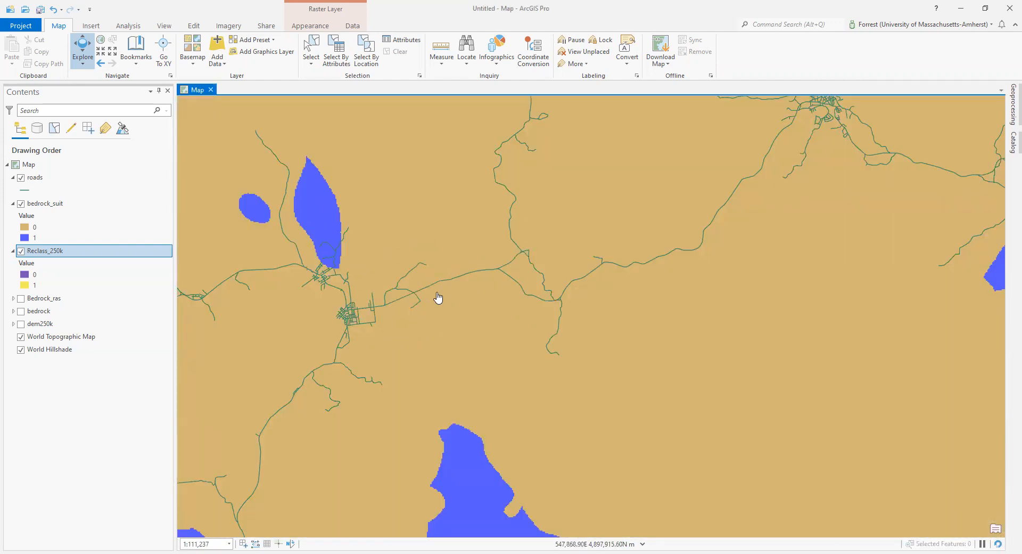
scroll(438, 297, down, 4)
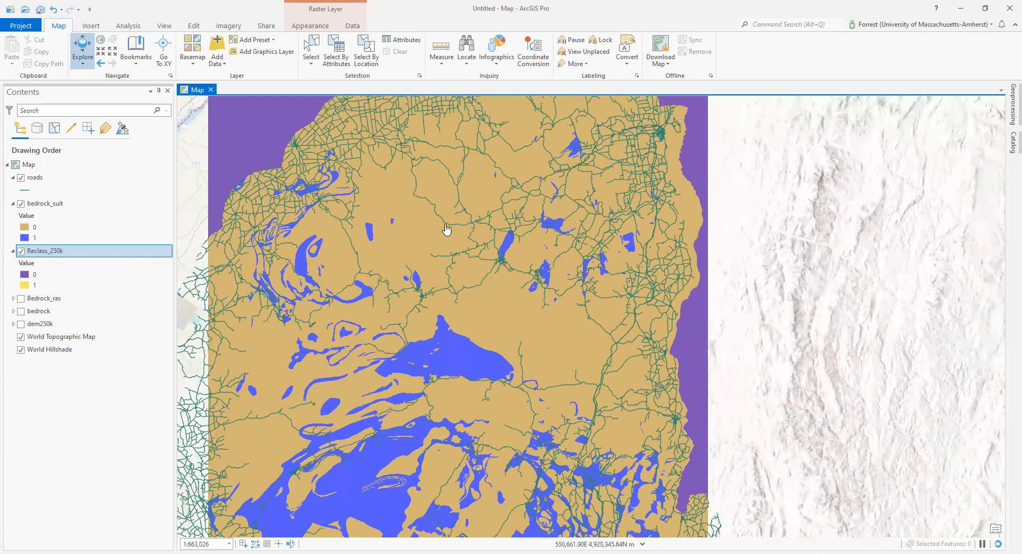
scroll(438, 267, down, 3)
drag(436, 267, 477, 287)
scroll(479, 288, up, 1)
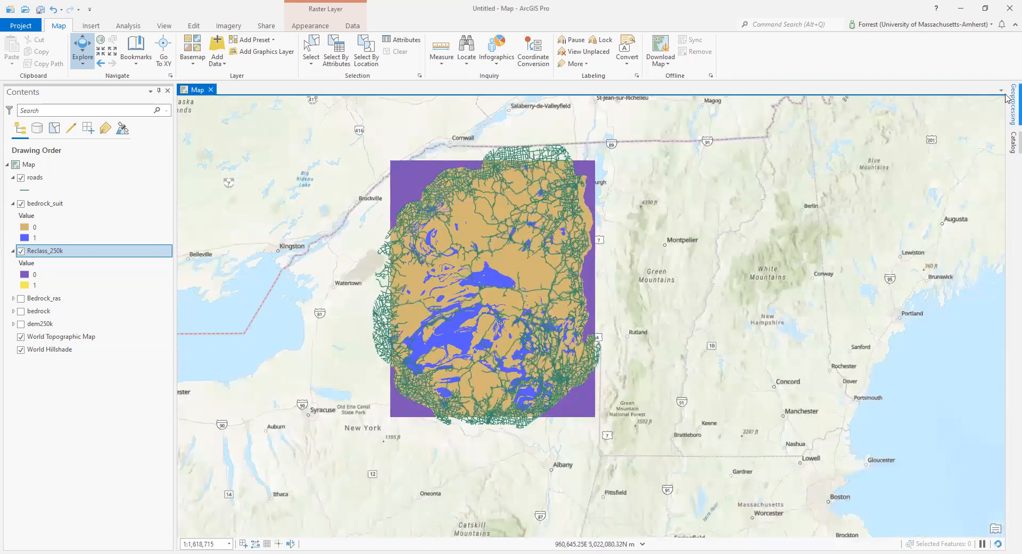
In the Euclidean Distance environments, set the processing extent, cell size and snap raster to match dem250k
click(1013, 103)
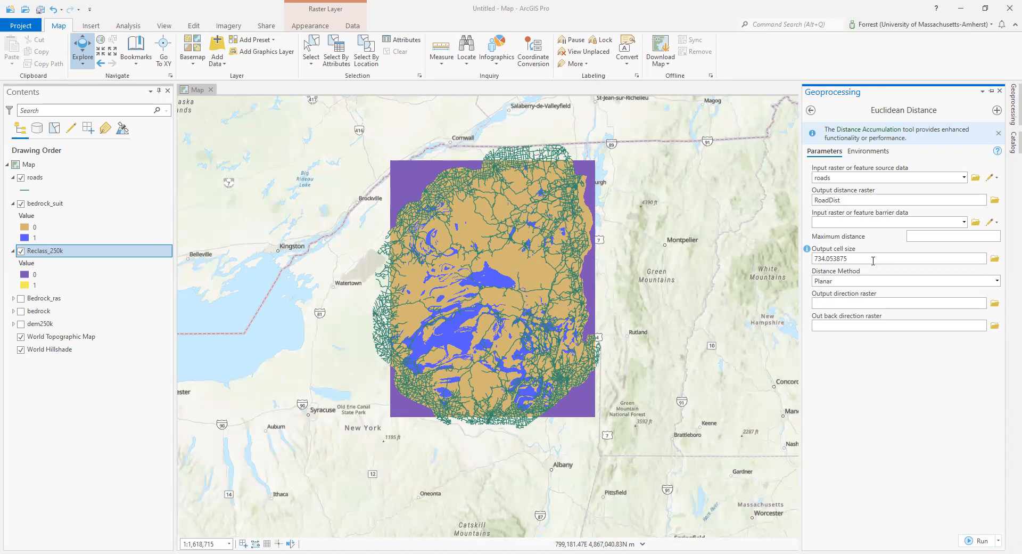
click(858, 152)
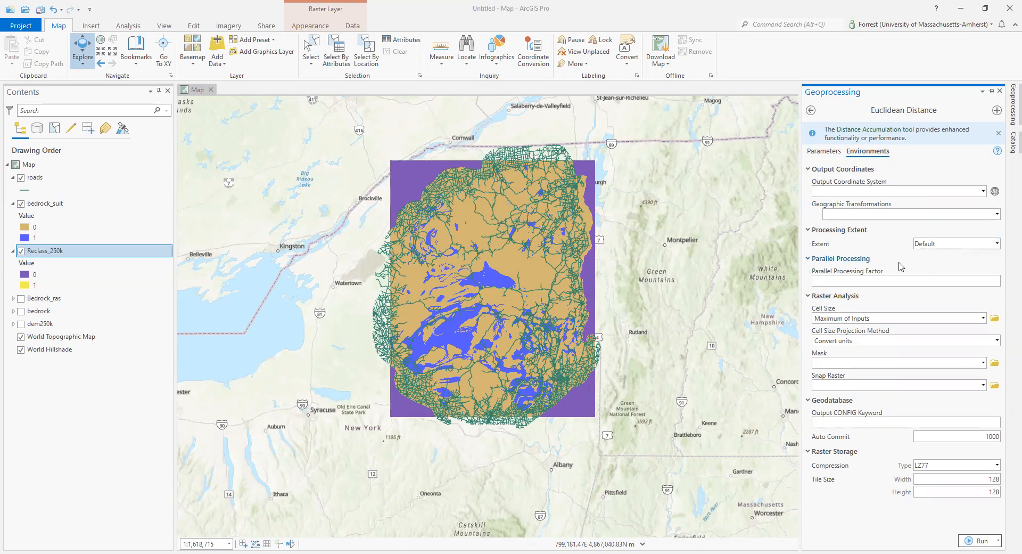
click(935, 247)
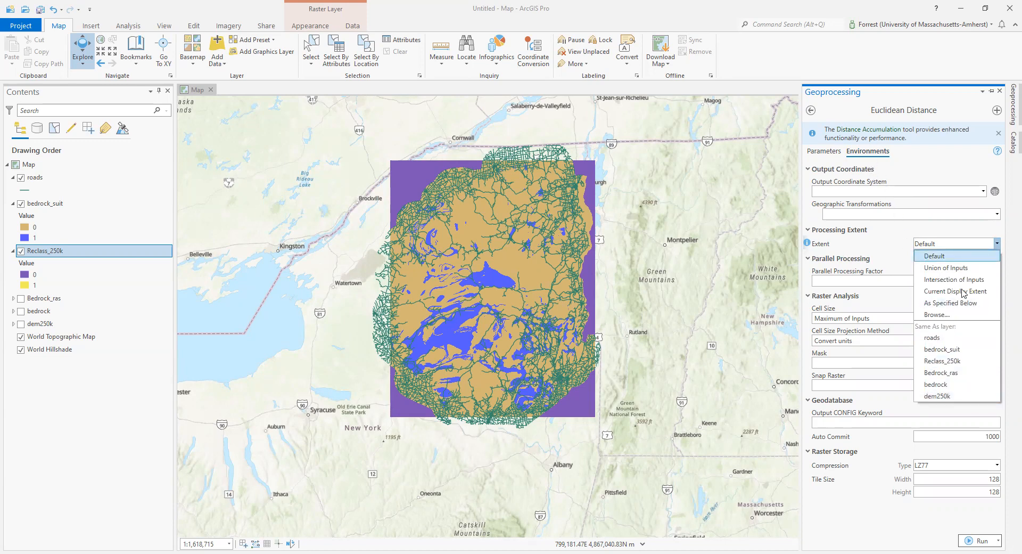
click(938, 396)
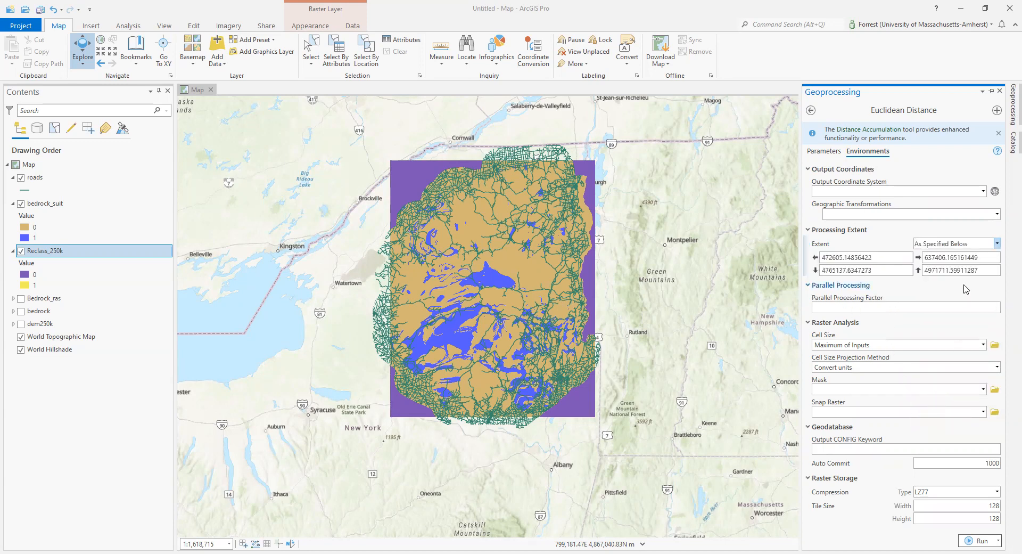
click(983, 345)
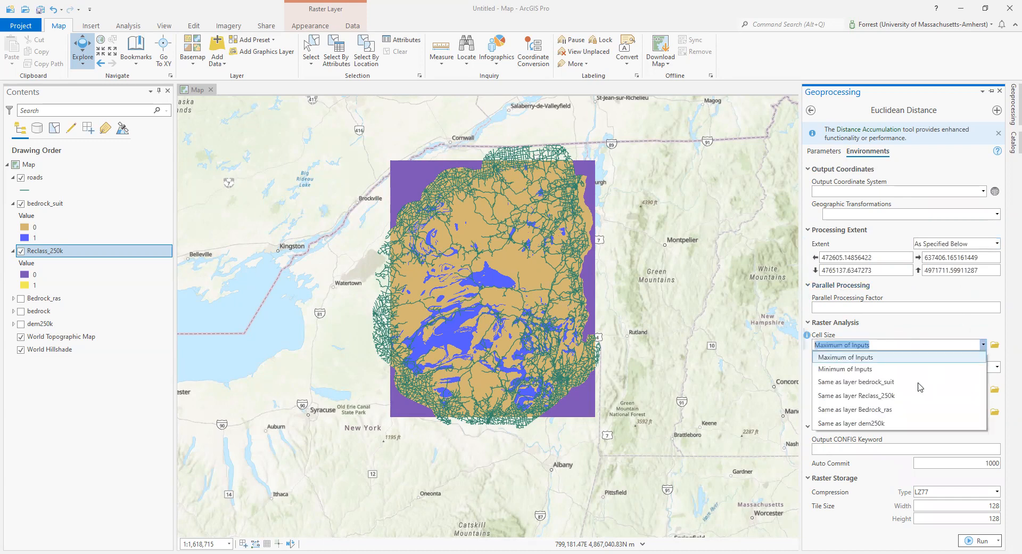
click(864, 424)
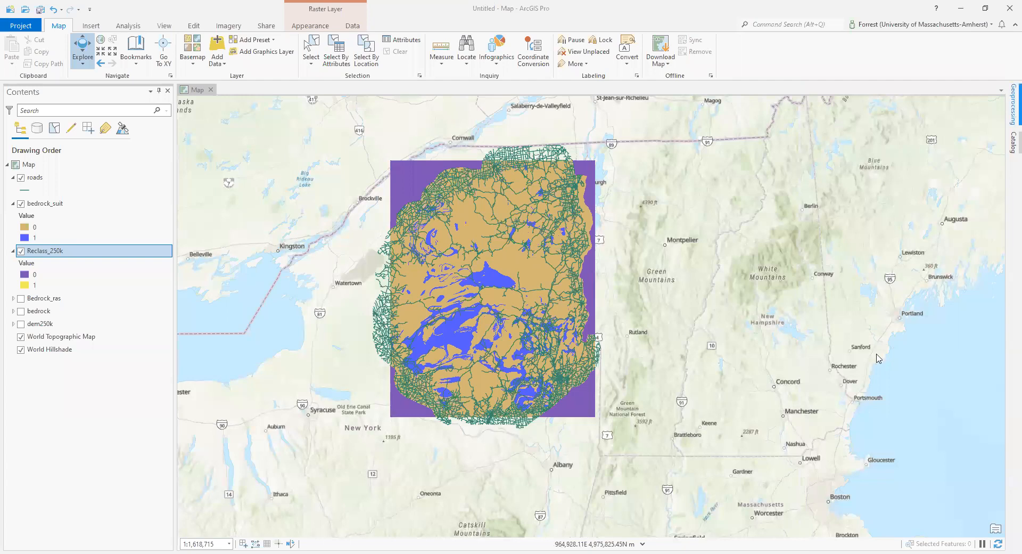
click(983, 412)
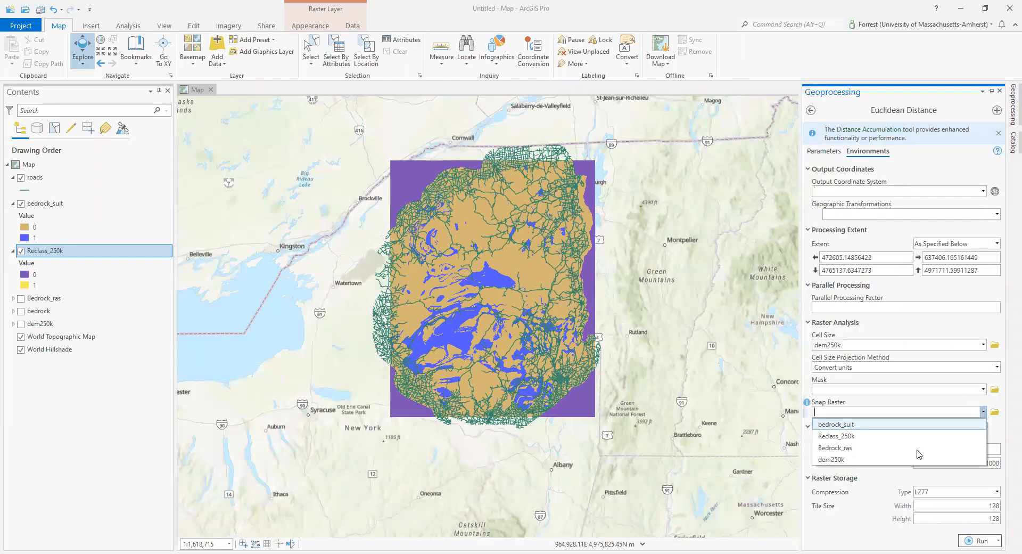
click(895, 466)
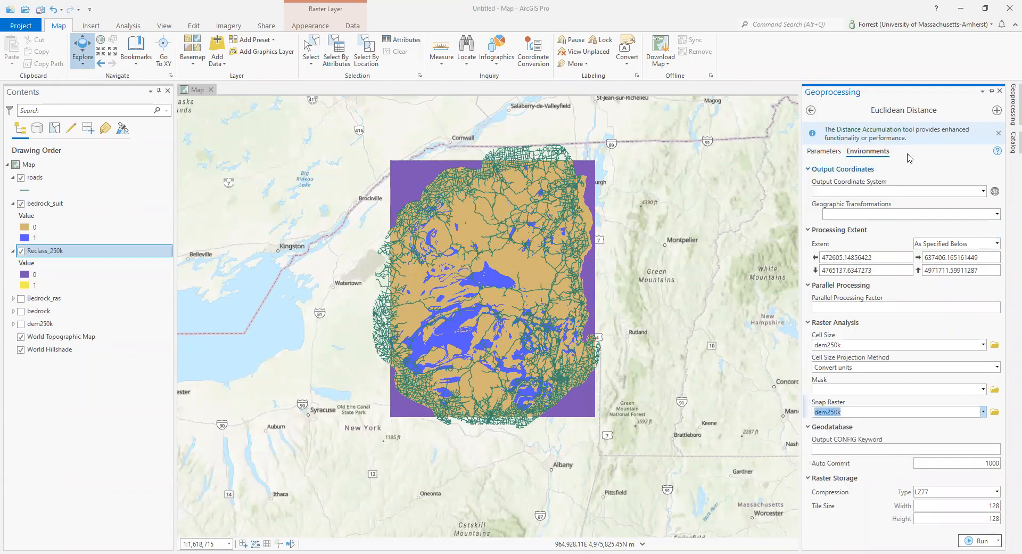
Return to the Euclidean Distance parameters and run the tool to create the RoadDist raster
click(823, 152)
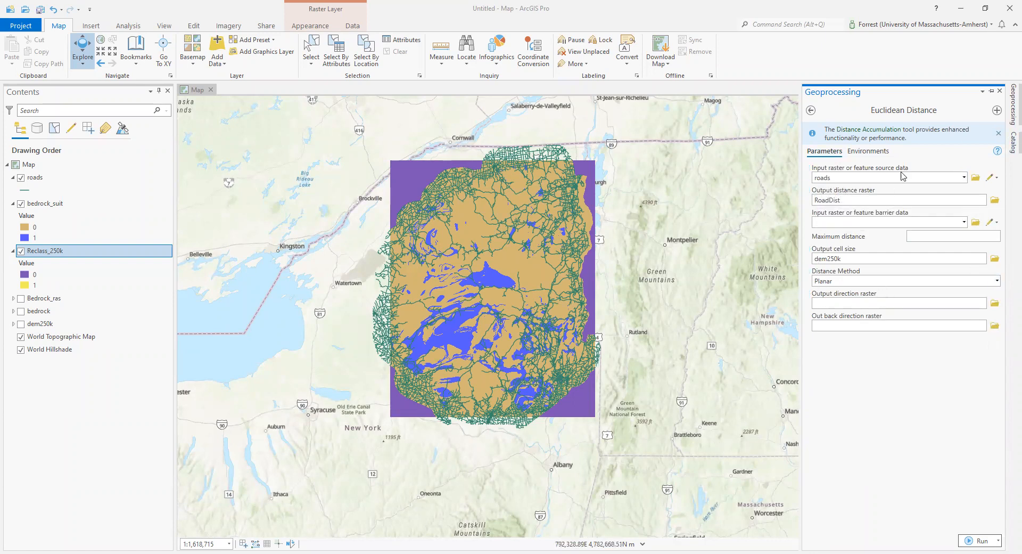
click(965, 541)
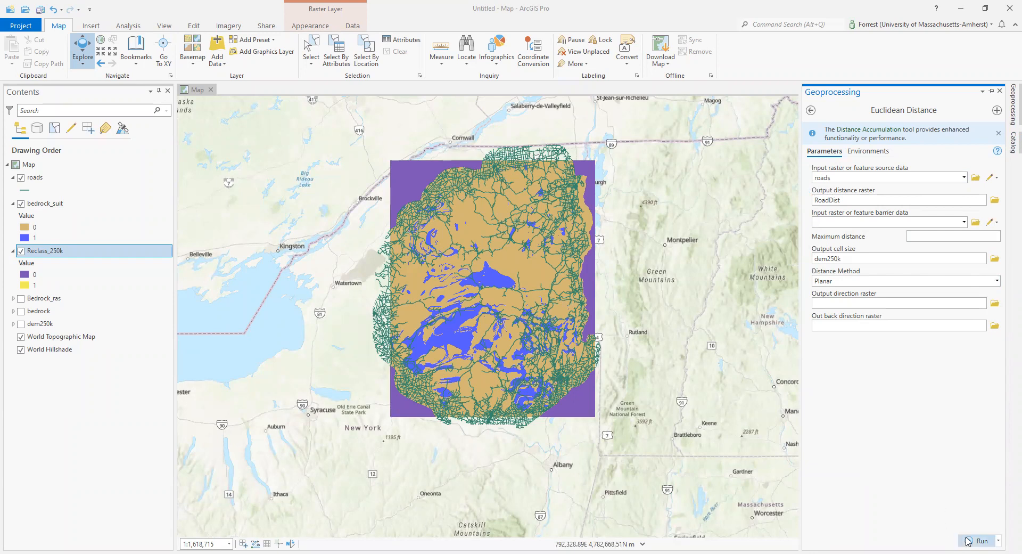
mouse_move(968, 541)
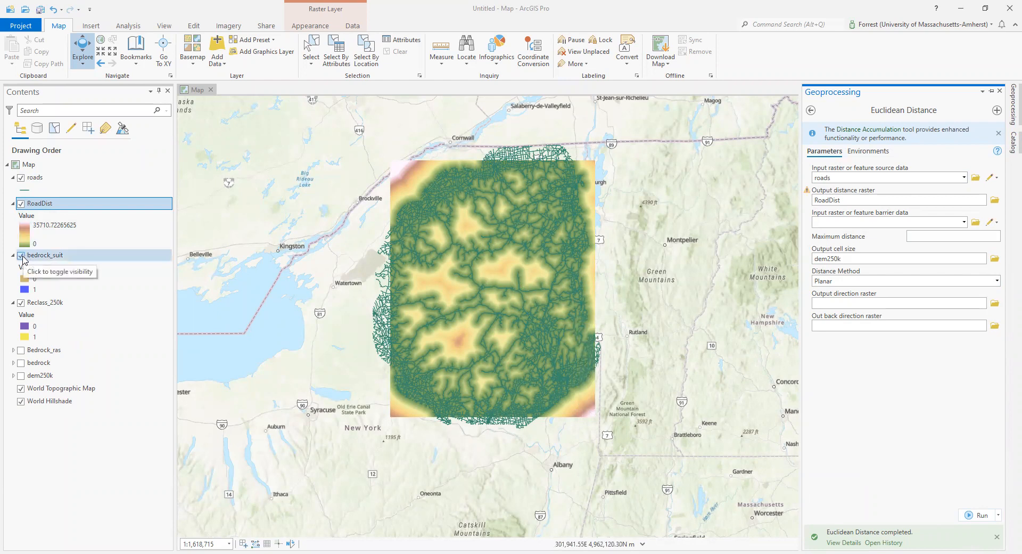
Hide the Reclass_250k, bedrock_suit and roads layers, and move roads below Reclass_250k in the drawing order
click(21, 303)
click(22, 254)
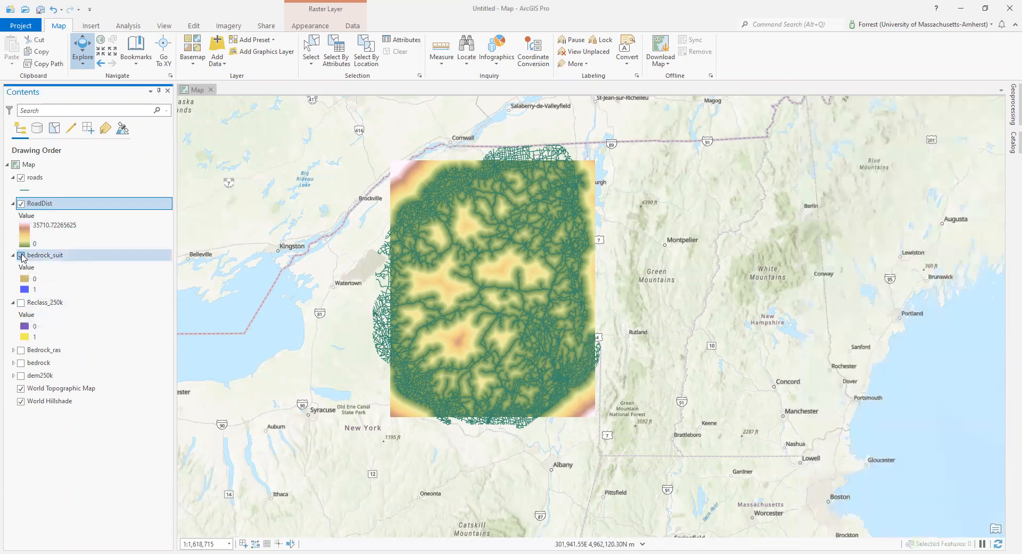
click(21, 178)
drag(33, 178, 60, 351)
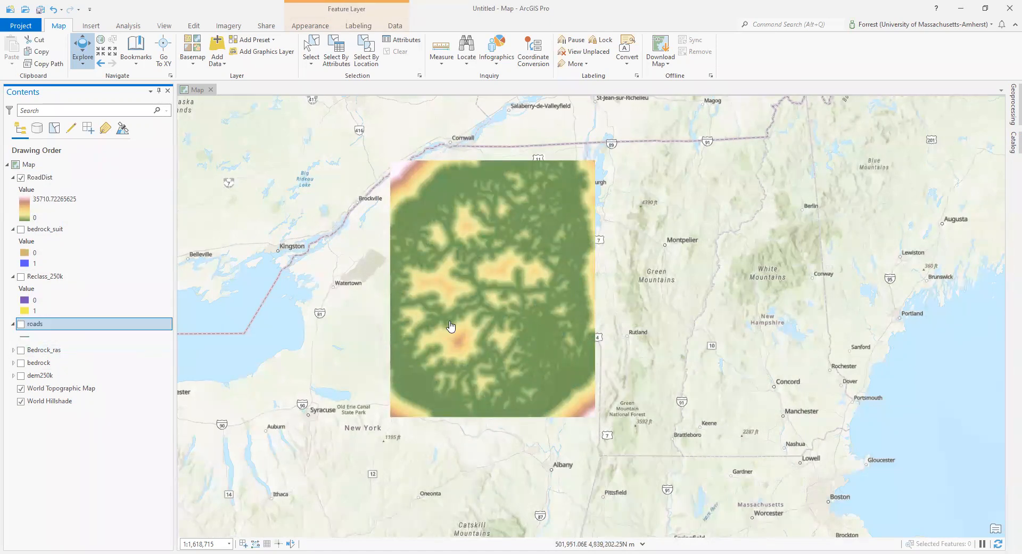
Move the roads layer back above RoadDist and make it visible to compare the roads with the distance raster
click(34, 325)
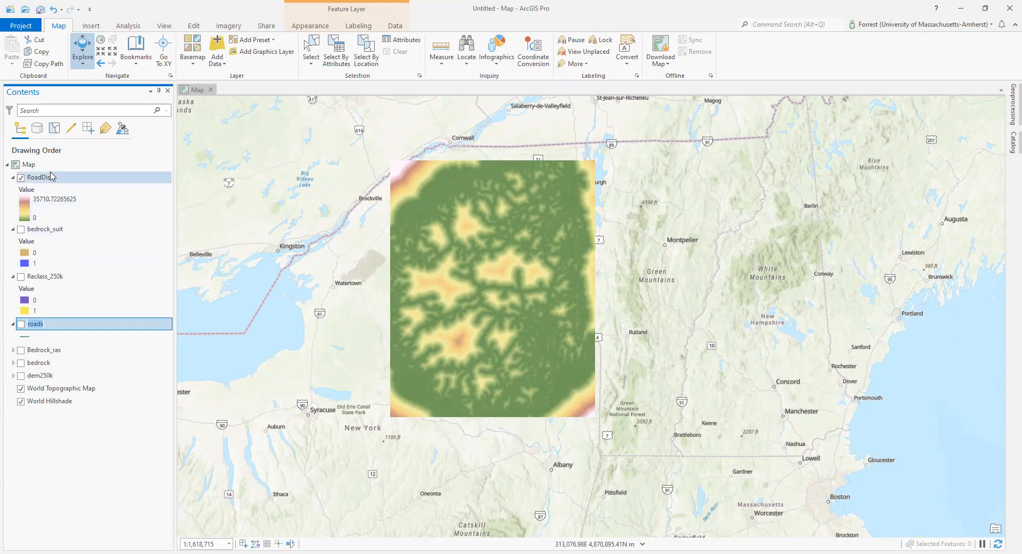
drag(68, 331, 85, 180)
click(21, 177)
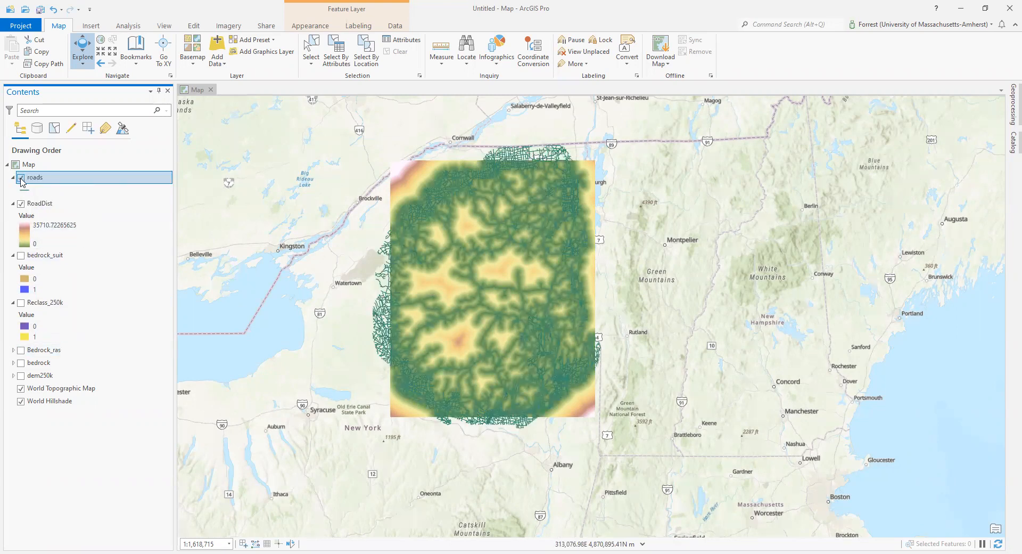
scroll(468, 261, up, 6)
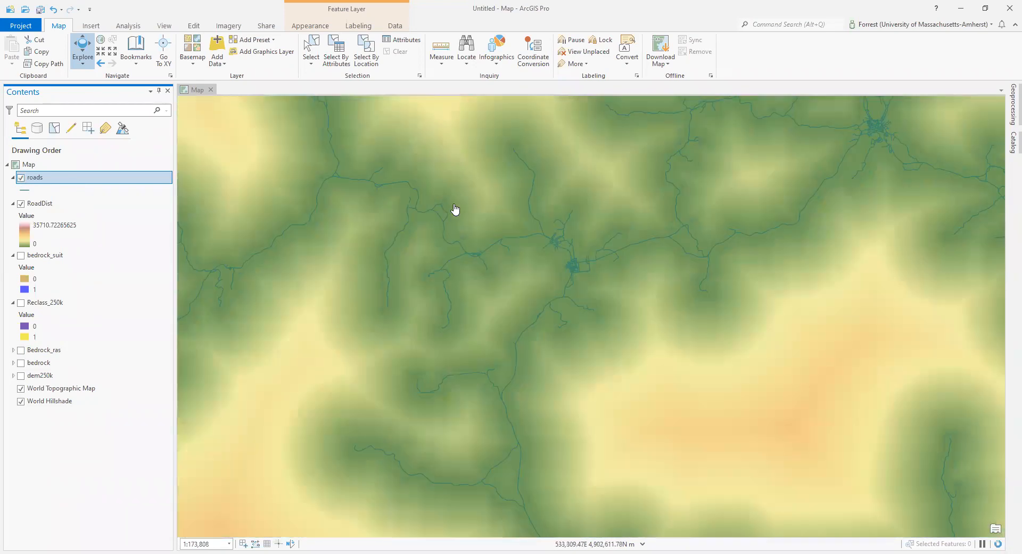
Hide the roads layer and move it below Reclass_250k in the drawing order so RoadDist shows by itself
scroll(381, 303, up, 5)
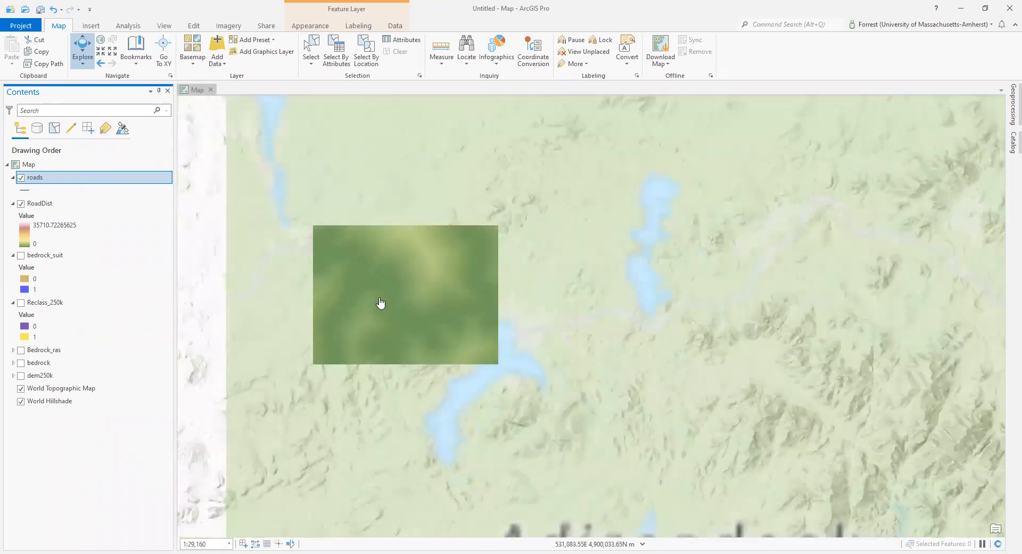
scroll(380, 302, down, 10)
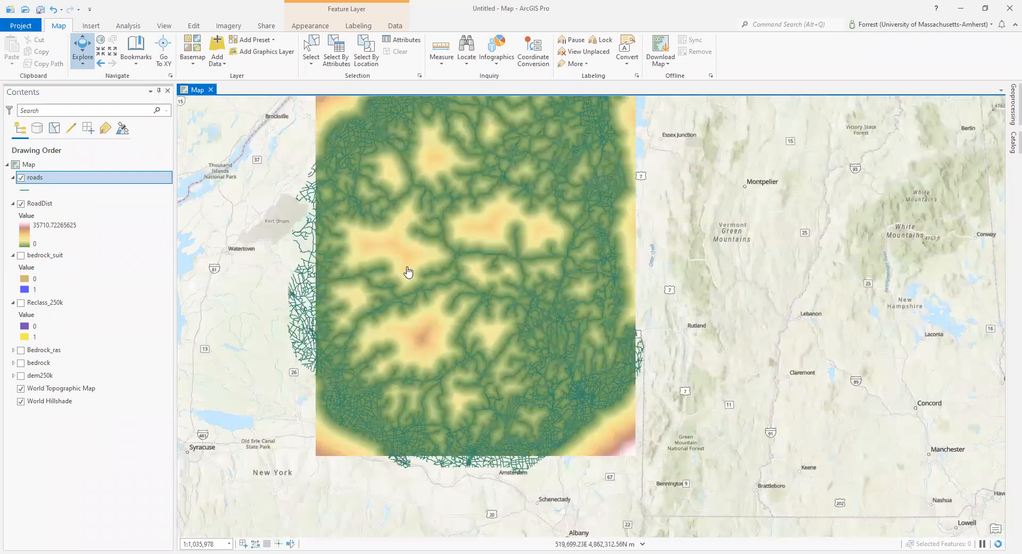
scroll(395, 210, down, 2)
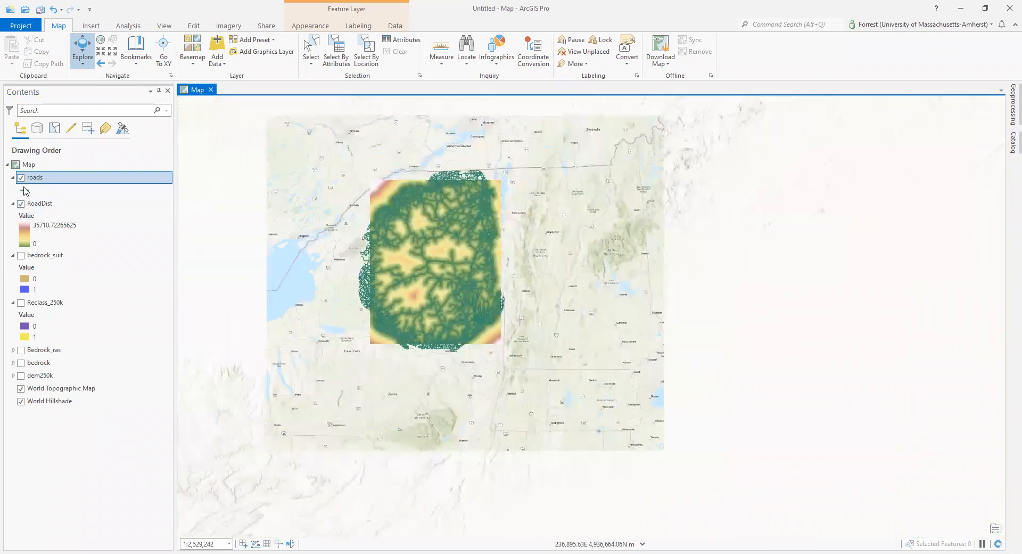
click(21, 179)
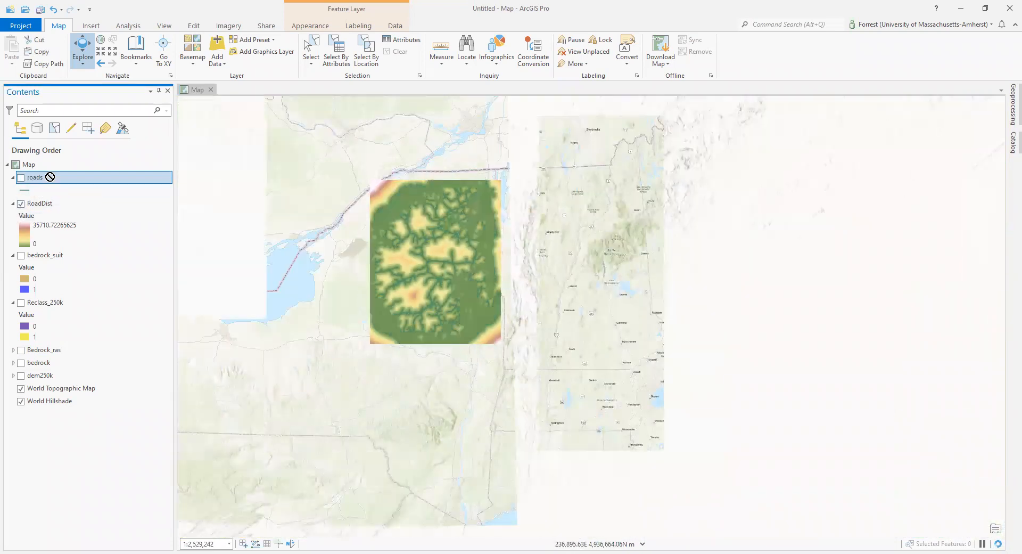
drag(83, 356, 84, 349)
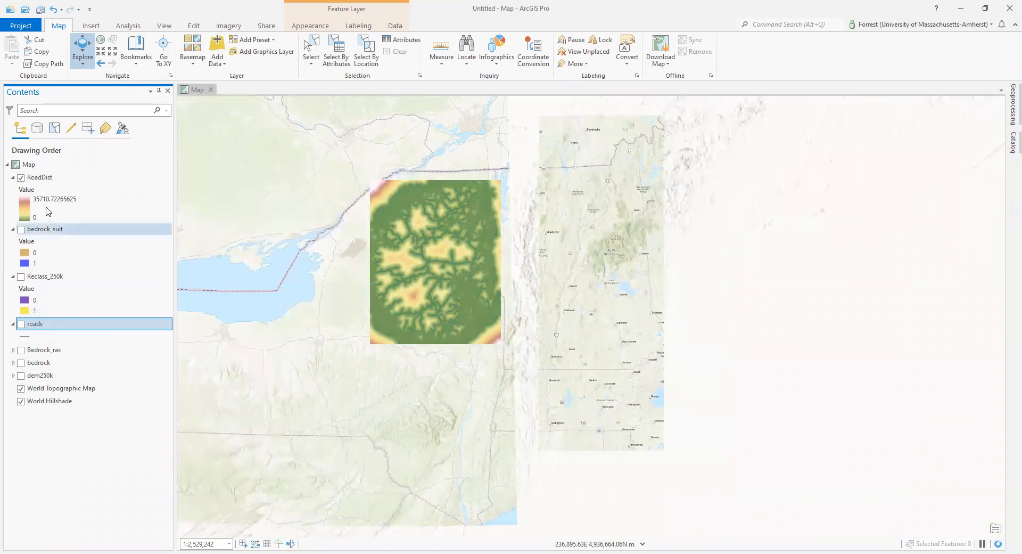
scroll(372, 269, up, 3)
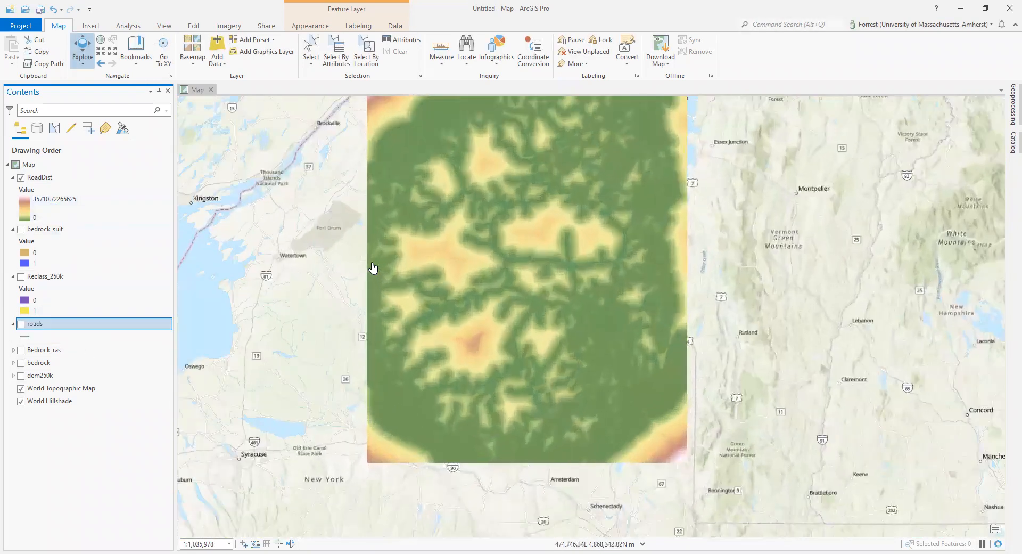
drag(519, 256, 514, 299)
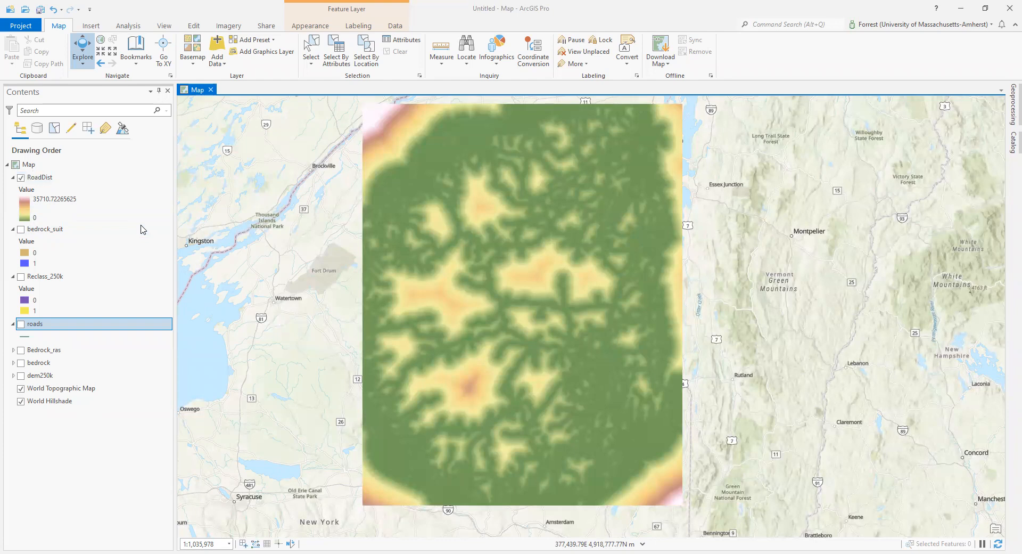
Change the RoadDist symbology from a stretch to a classified display with 2 classes
right_click(46, 181)
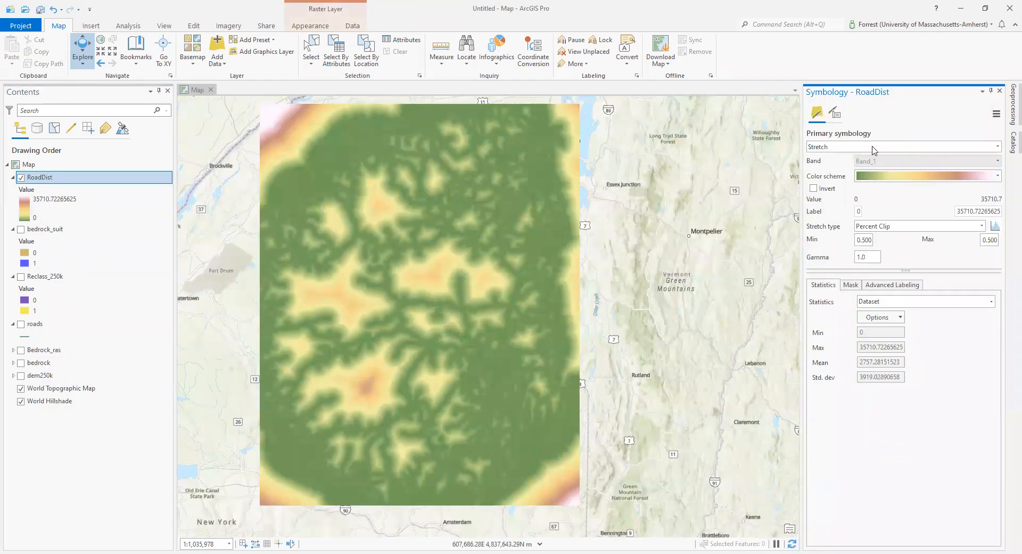
click(875, 148)
click(856, 230)
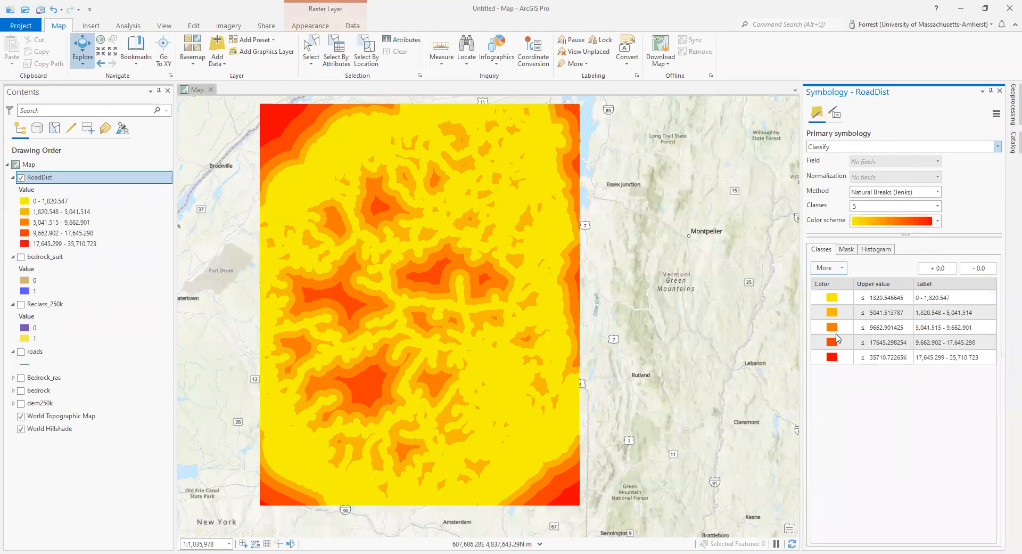
click(931, 206)
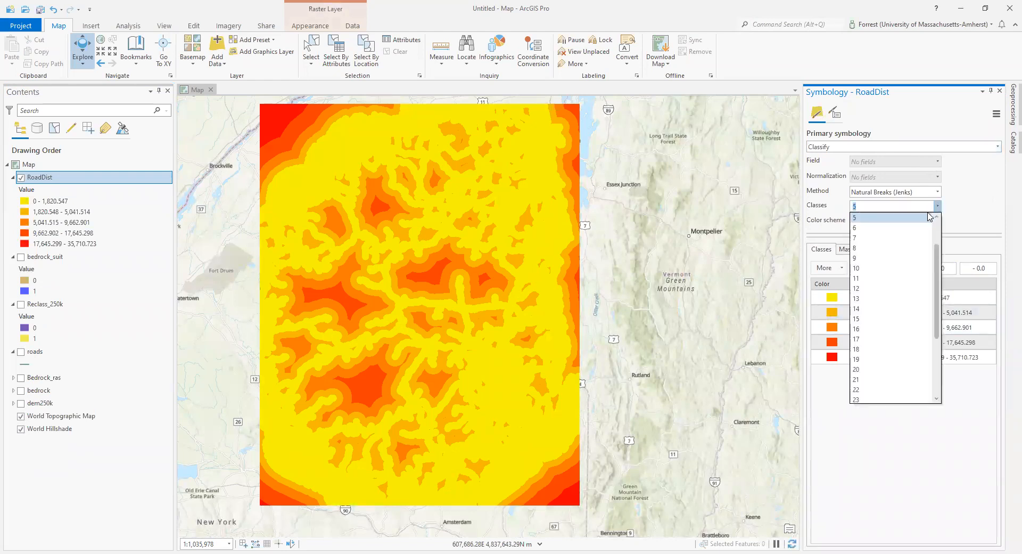
click(903, 228)
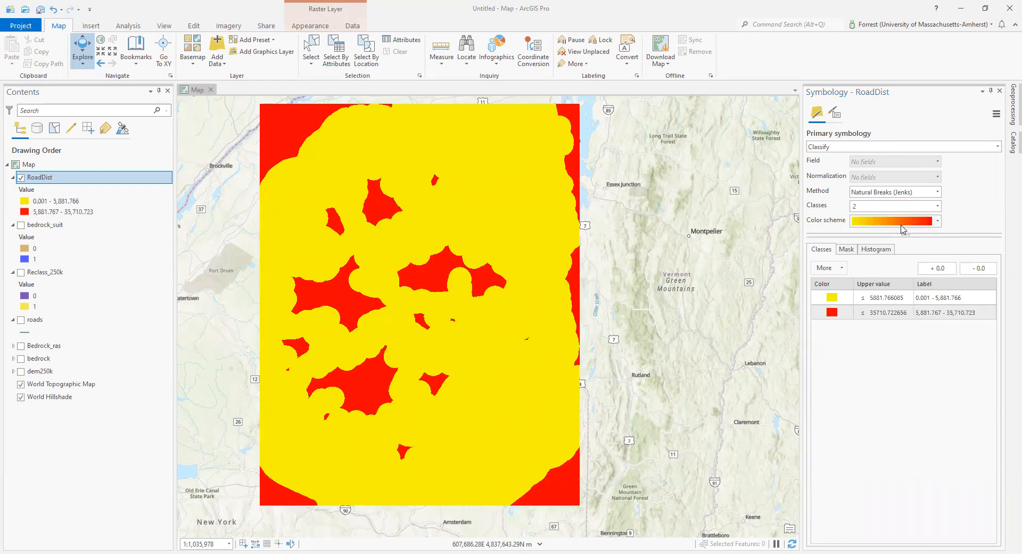
Set the first RoadDist class's upper value to 1000 and apply a dark-to-light blue color scheme
click(903, 299)
click(896, 300)
text(100)
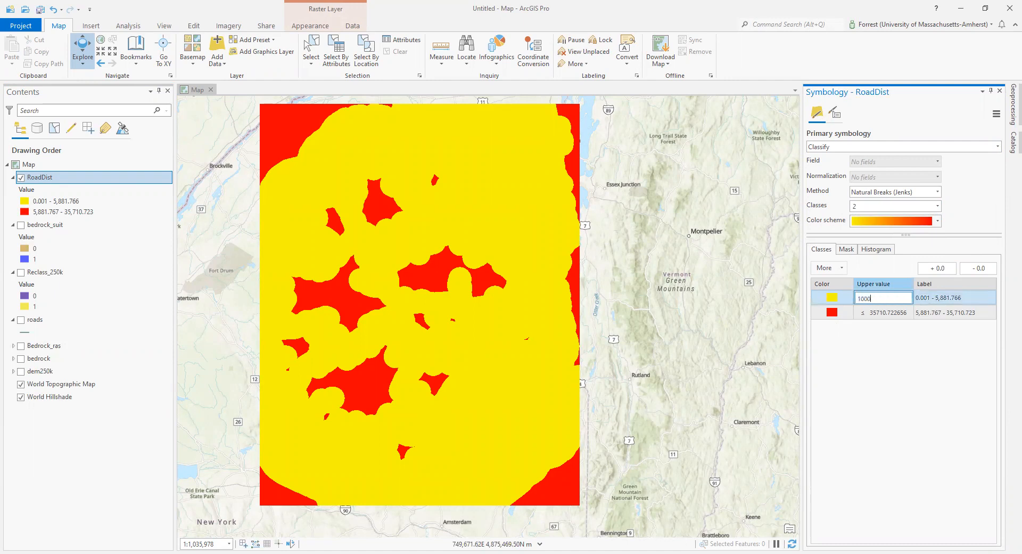
text(0)
key(Return)
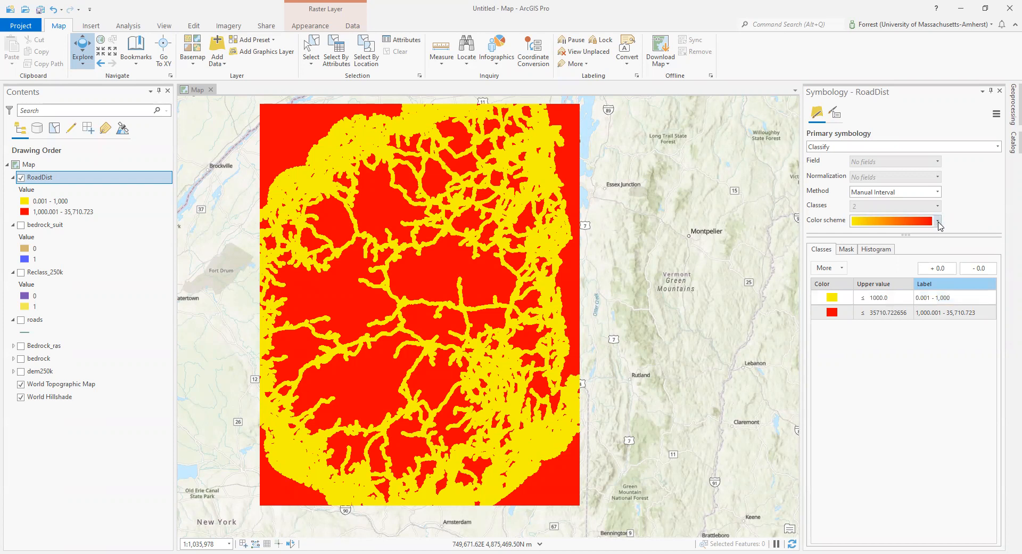
click(938, 220)
click(917, 291)
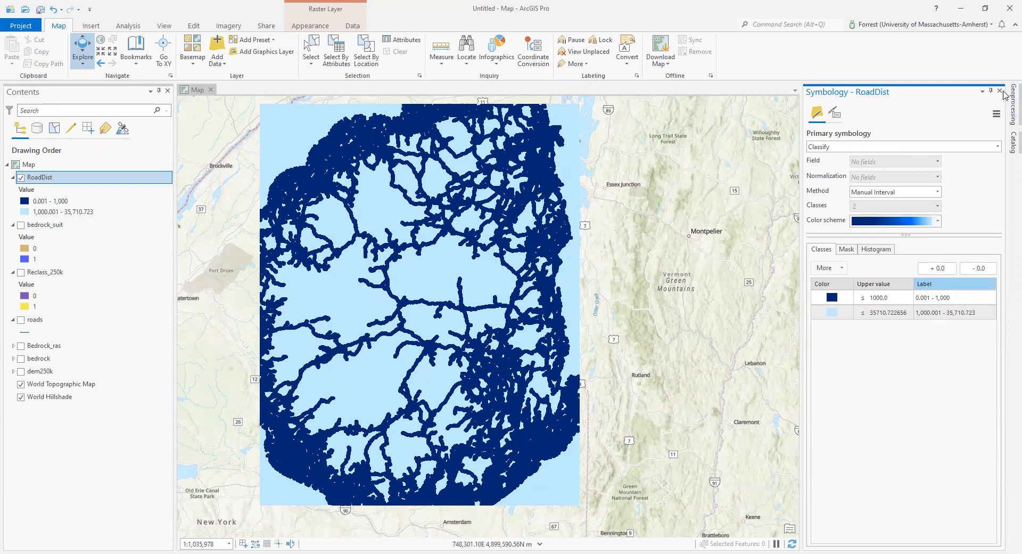
Find and open the Reclassify tool and set RoadDist as the input raster
click(799, 24)
text(recl)
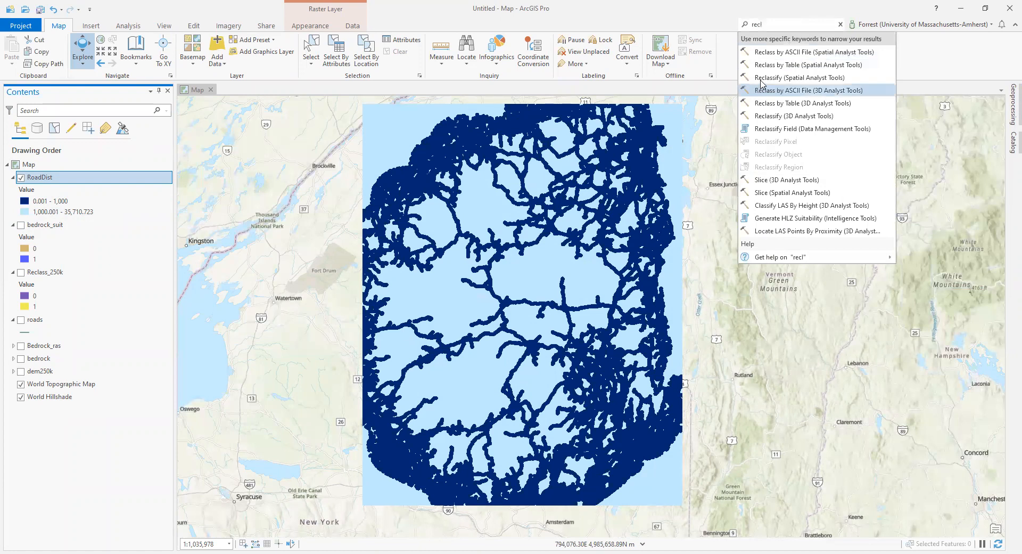
click(761, 86)
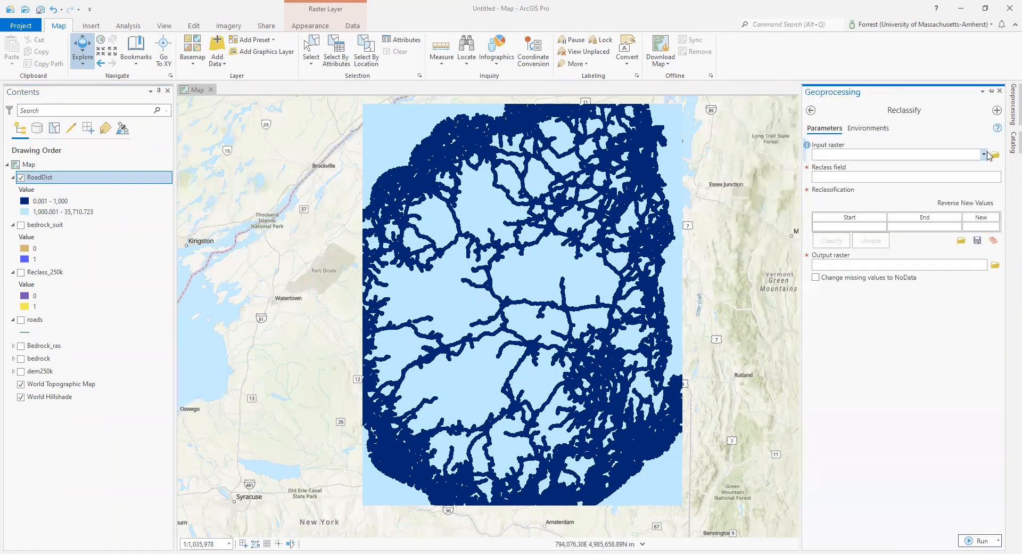
click(987, 154)
click(963, 167)
Assign new value 0 to distances from 0 to 1000 and new value 1 to distances above 1000
click(970, 226)
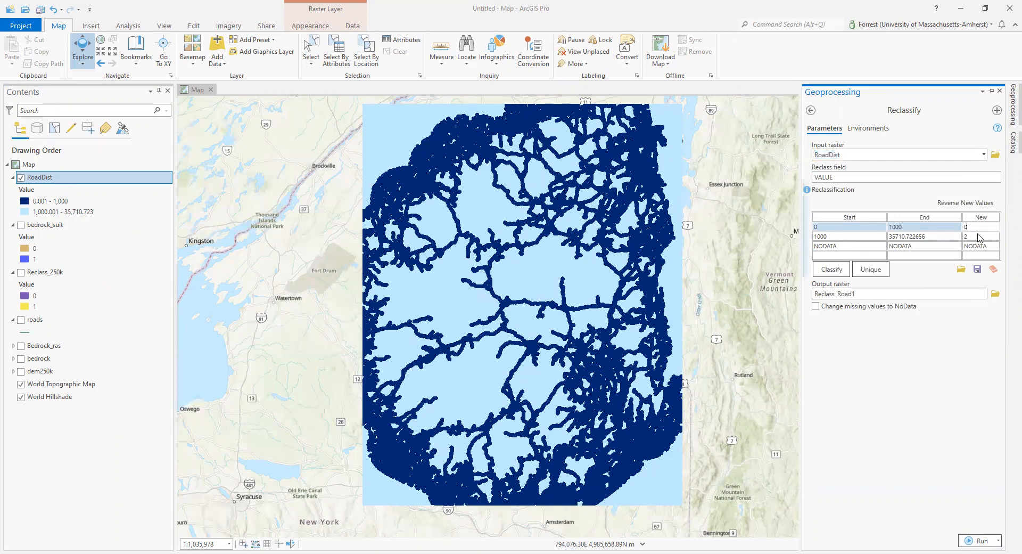
text(0)
click(979, 237)
text(1)
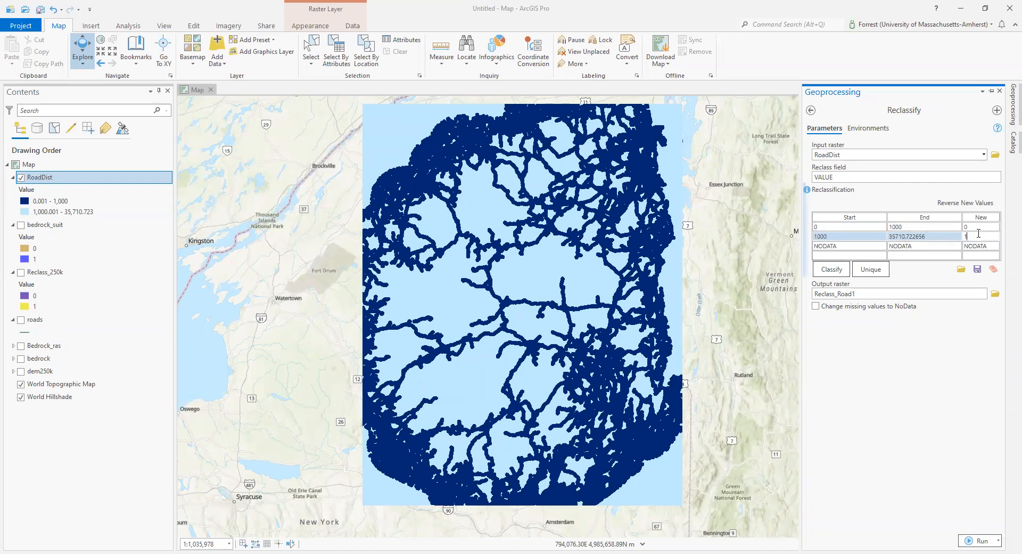
click(914, 373)
Name the output raster GoodRoad and run the reclassification
click(912, 295)
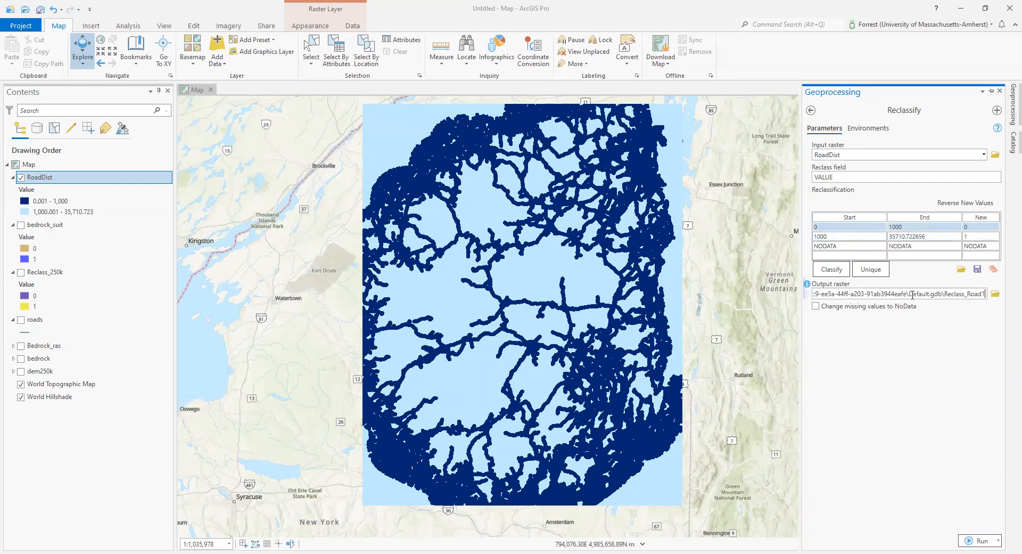
drag(946, 294, 991, 298)
text(GoodRoad)
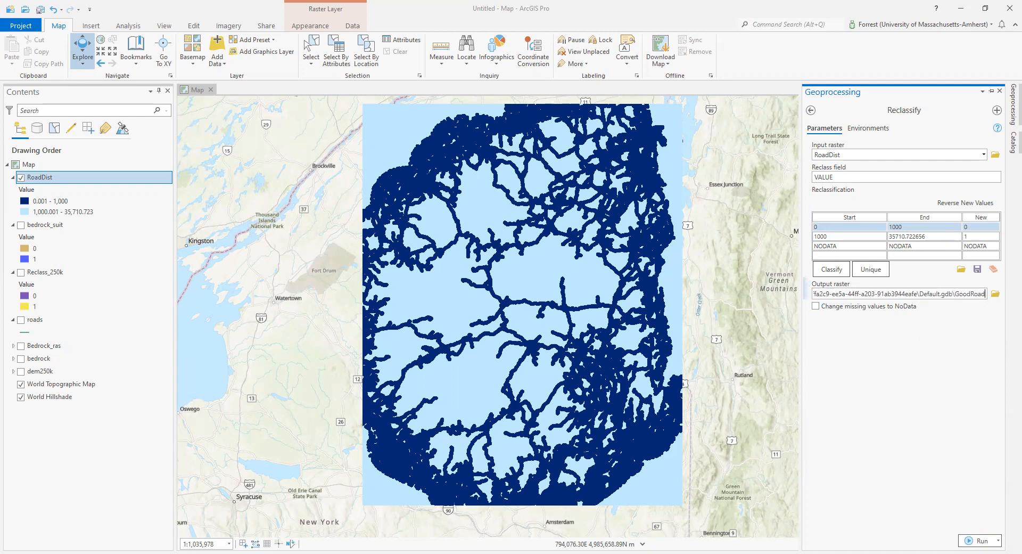
click(980, 540)
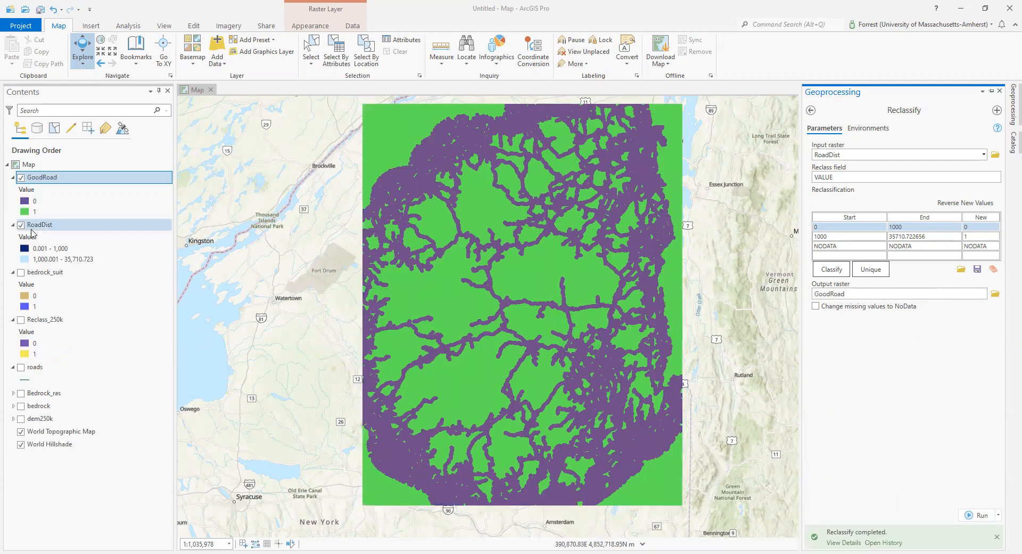
right_click(37, 227)
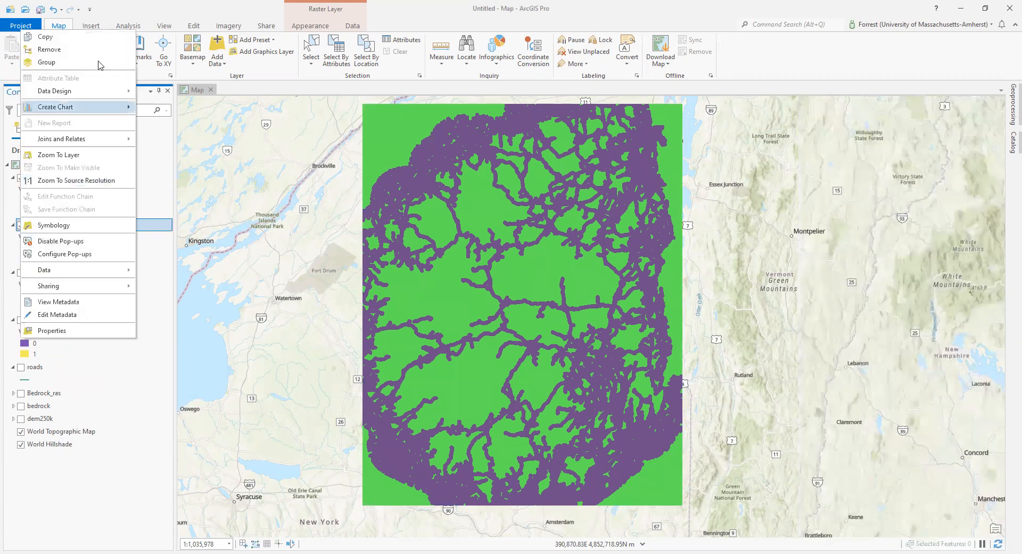
click(98, 52)
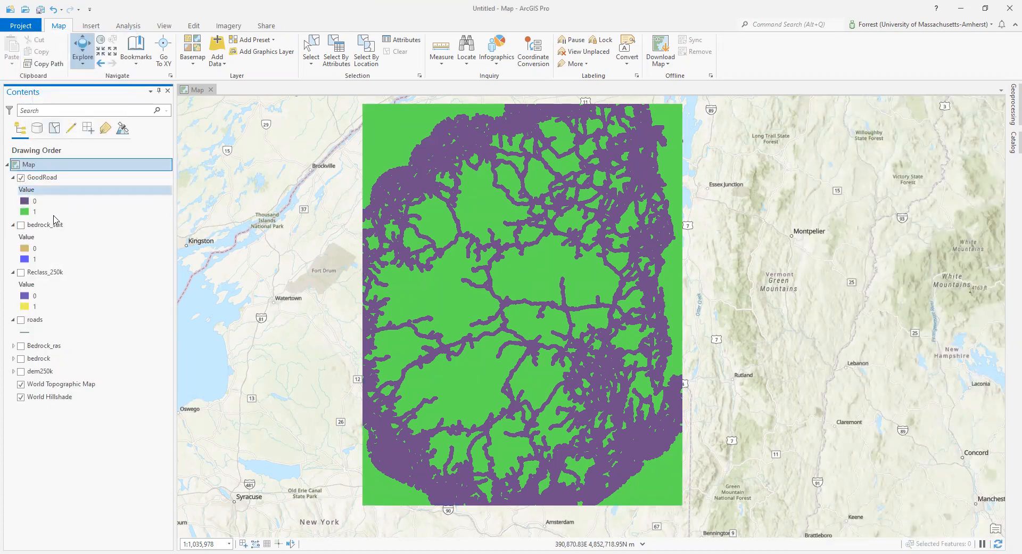
key(ctrl+z)
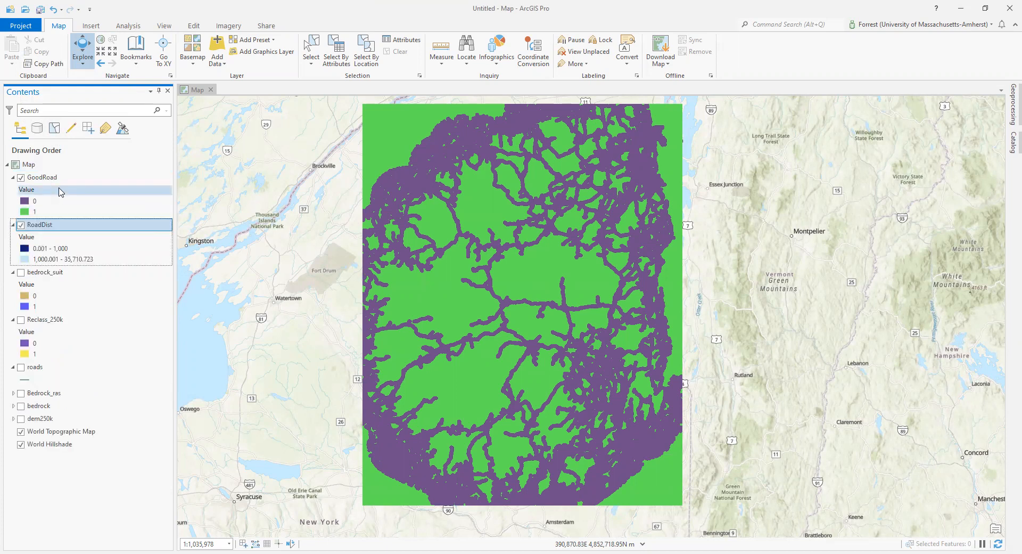
Move RoadDist below Bedrock_ras with its visibility off, and collapse the legends of RoadDist and roads
click(13, 225)
drag(35, 229, 65, 369)
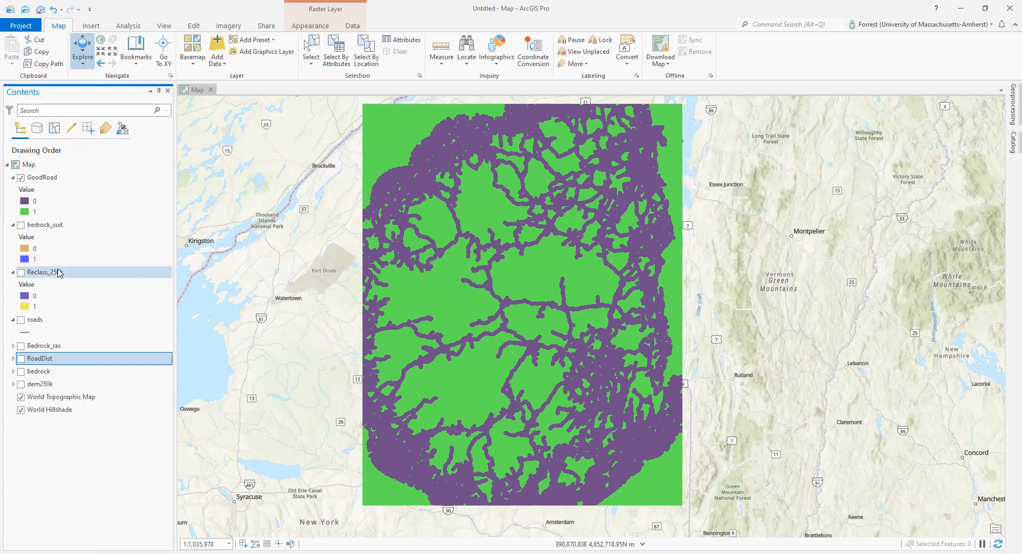
click(13, 319)
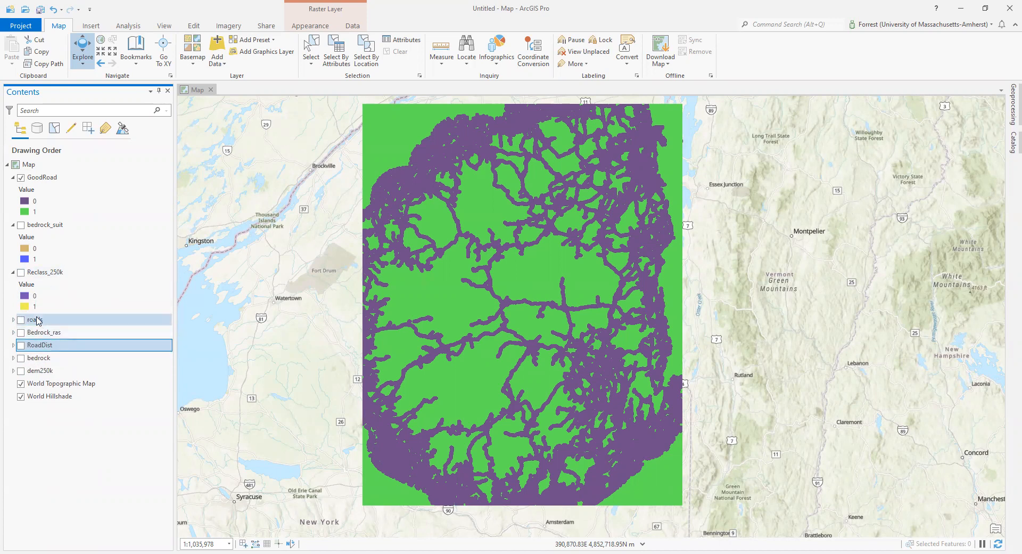
Toggle GoodRoad, bedrock_suit and Reclass_250k to compare the three suitability rasters, leaving all three visible
click(21, 178)
click(20, 224)
click(21, 225)
click(21, 272)
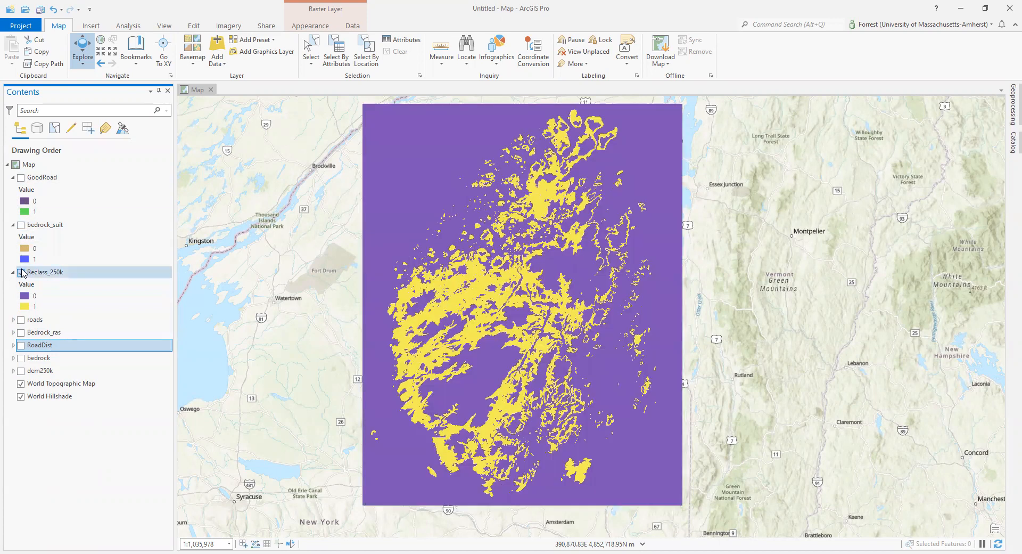
click(21, 273)
click(21, 225)
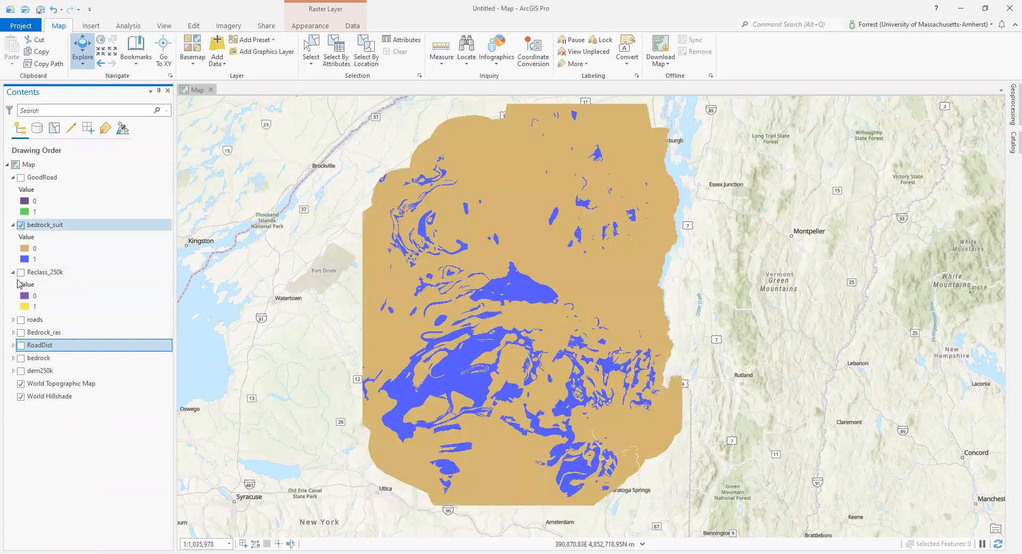
click(21, 272)
click(20, 177)
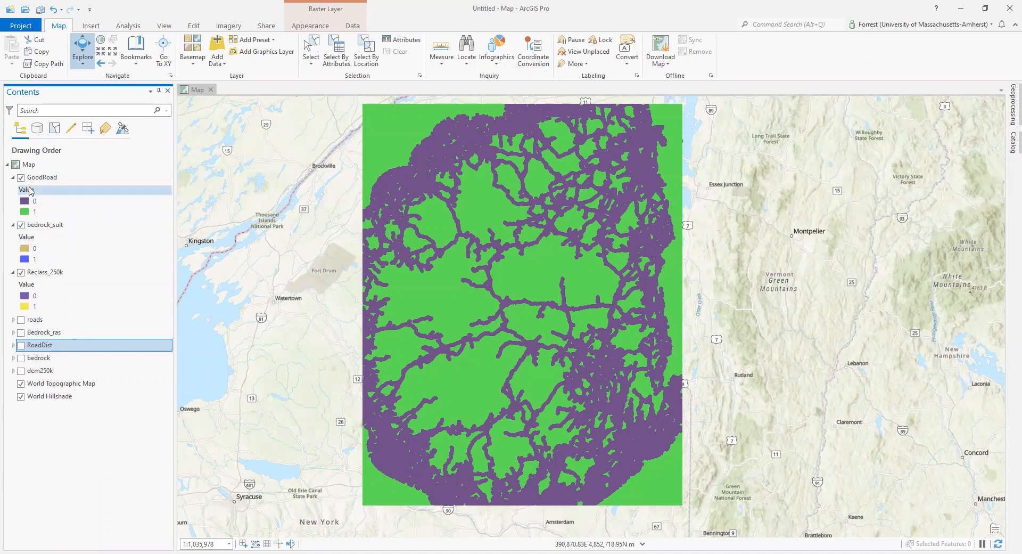
Inspect the rasters' upper-left corner up close and hide GoodRoad and bedrock_suit to check that the edges align
scroll(373, 109, up, 1)
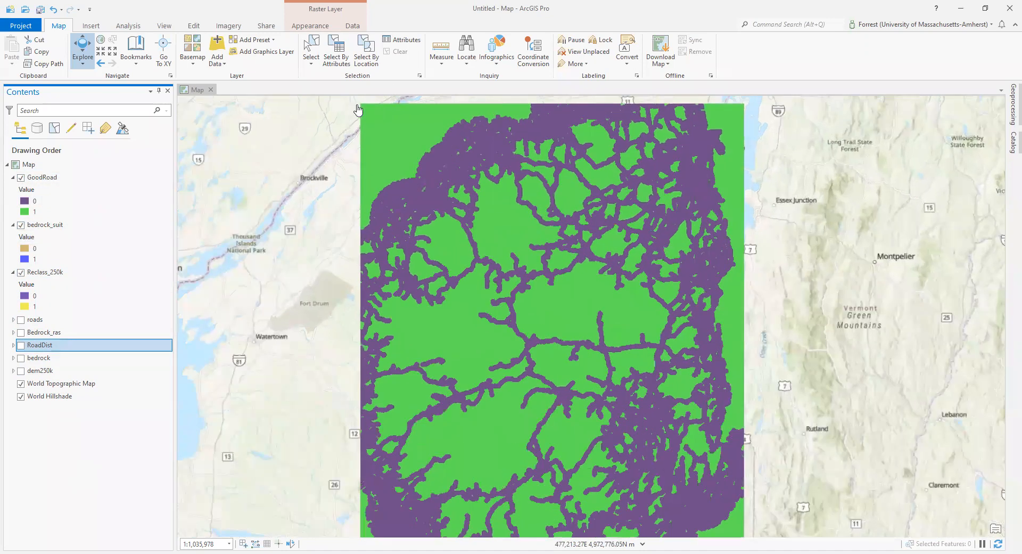
scroll(358, 110, up, 5)
drag(437, 139, 393, 243)
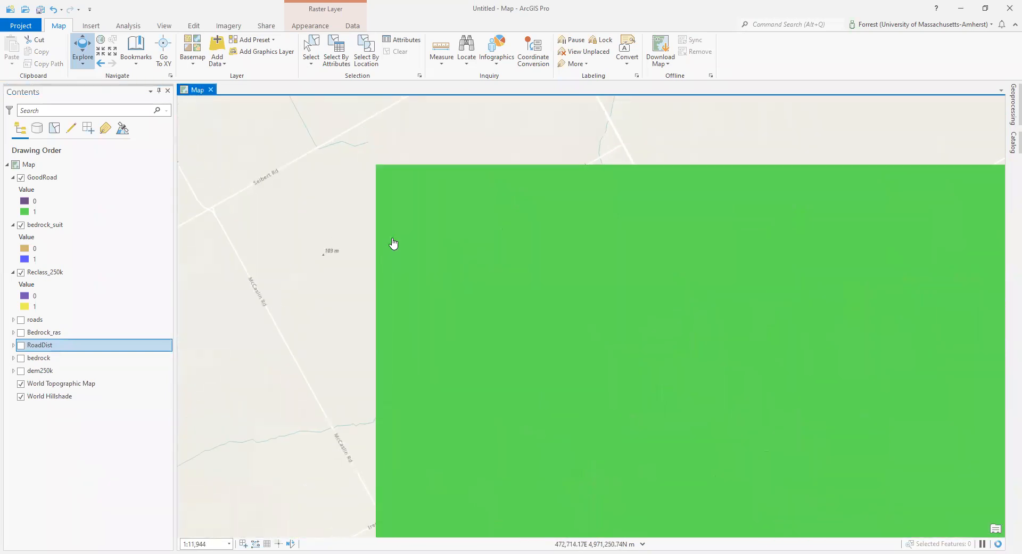
click(21, 177)
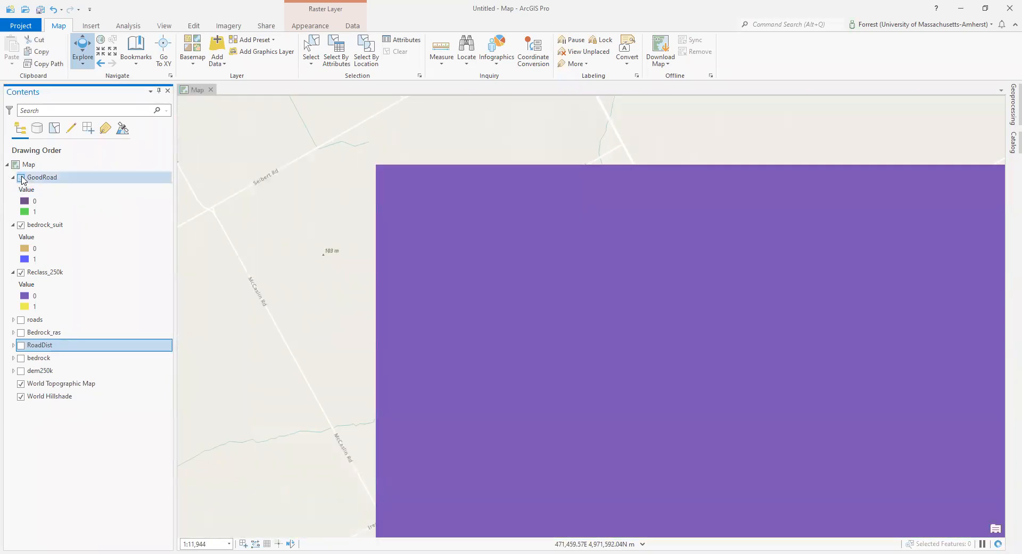
click(21, 225)
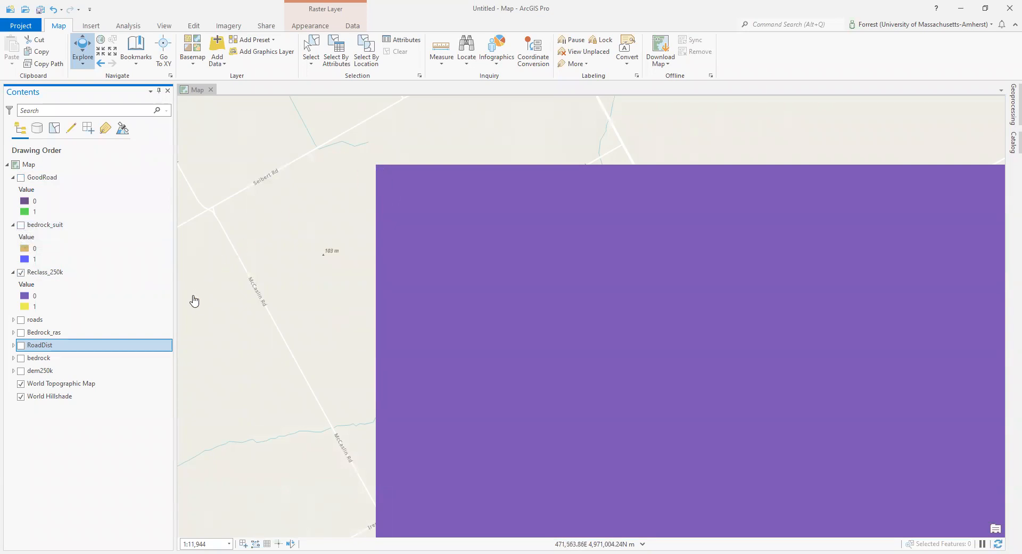
Zoom the map to the full extent of the GoodRoad layer
click(56, 181)
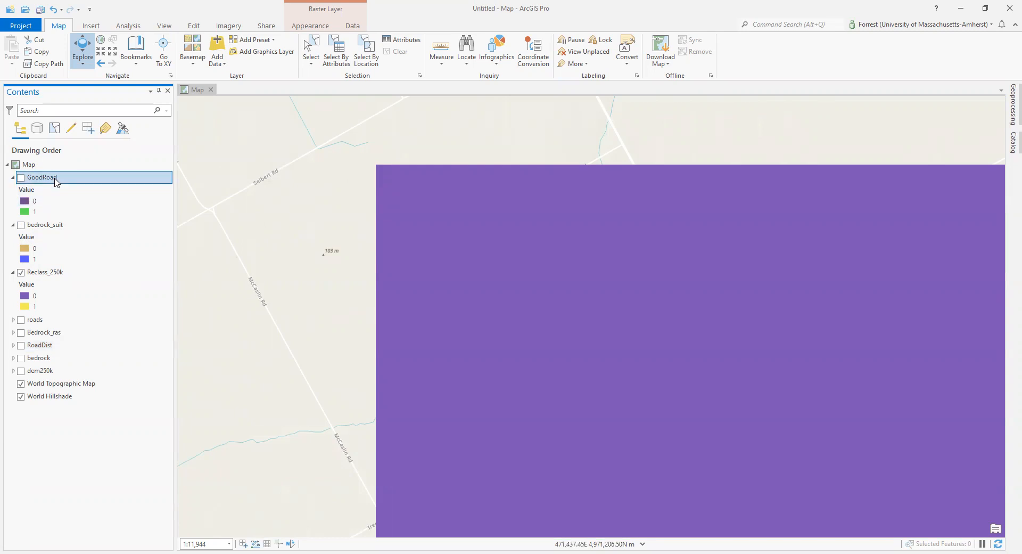
right_click(56, 181)
click(106, 285)
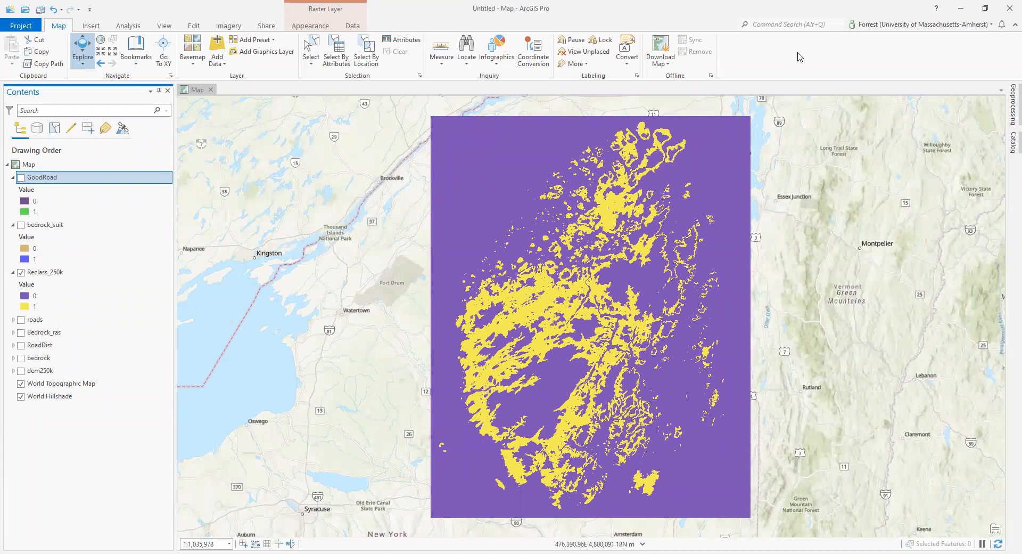
click(800, 26)
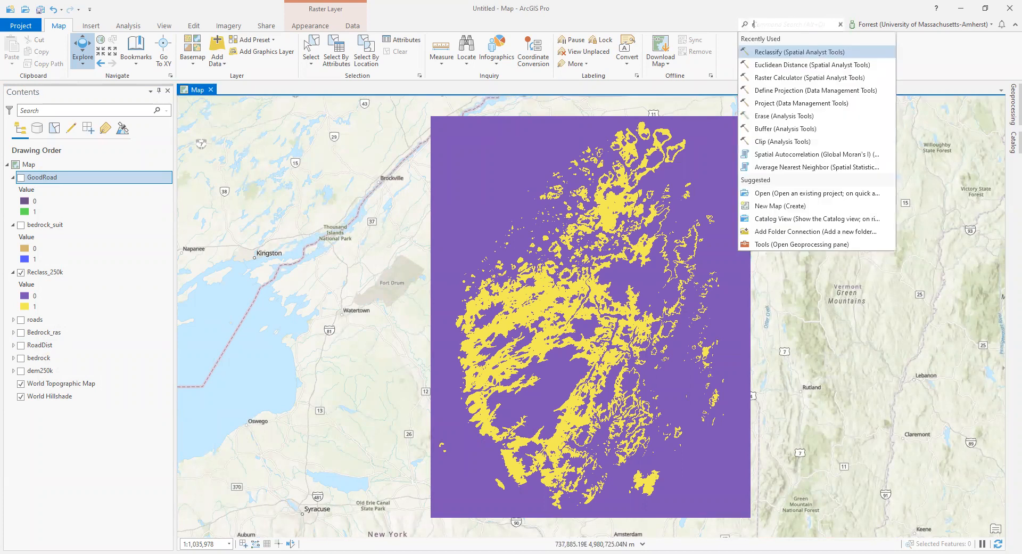
text(raster)
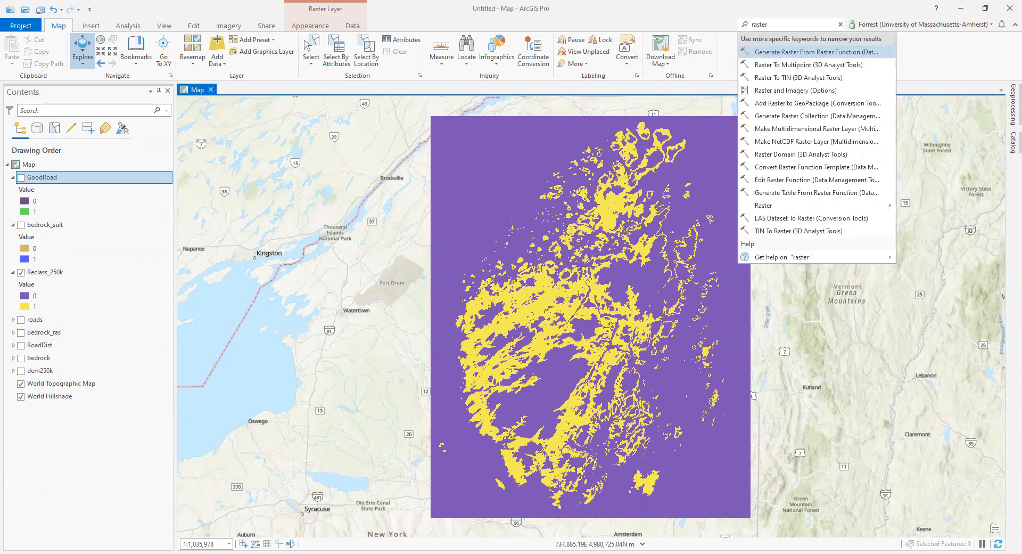
text( calculator)
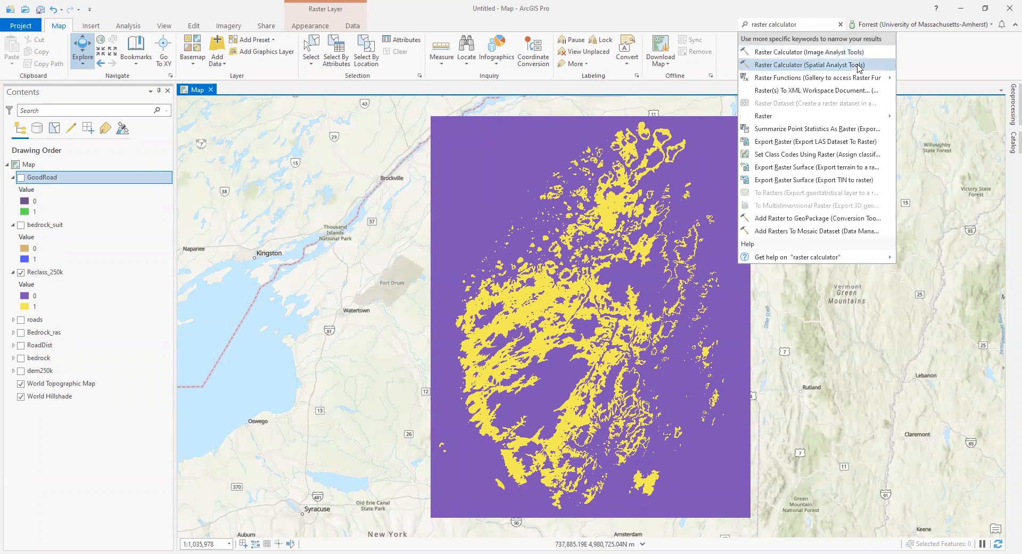
click(857, 64)
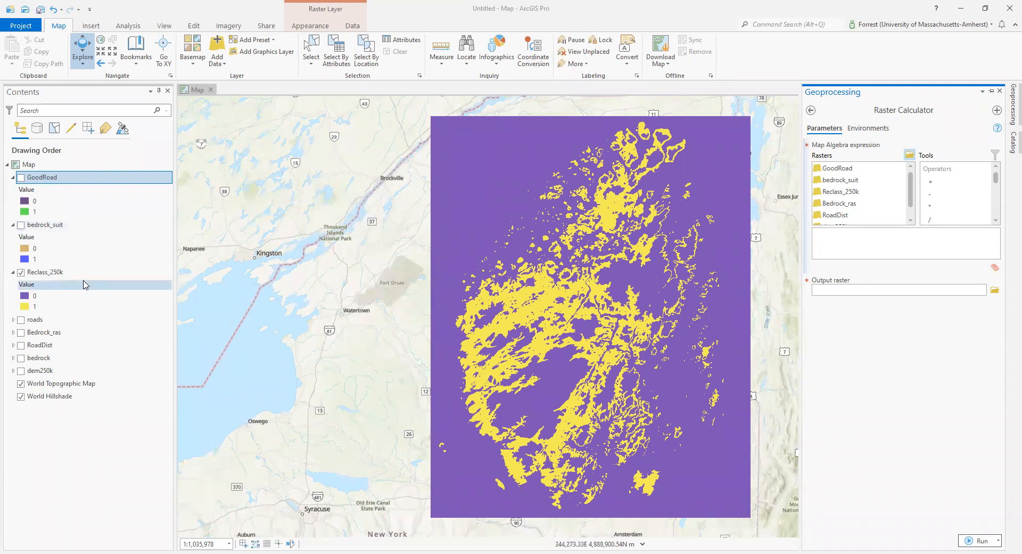
click(999, 91)
Rename the bedrock_suit layer to GoodRock and the Reclass_250k layer to GoodElev
click(45, 226)
click(45, 225)
text(GoodRock)
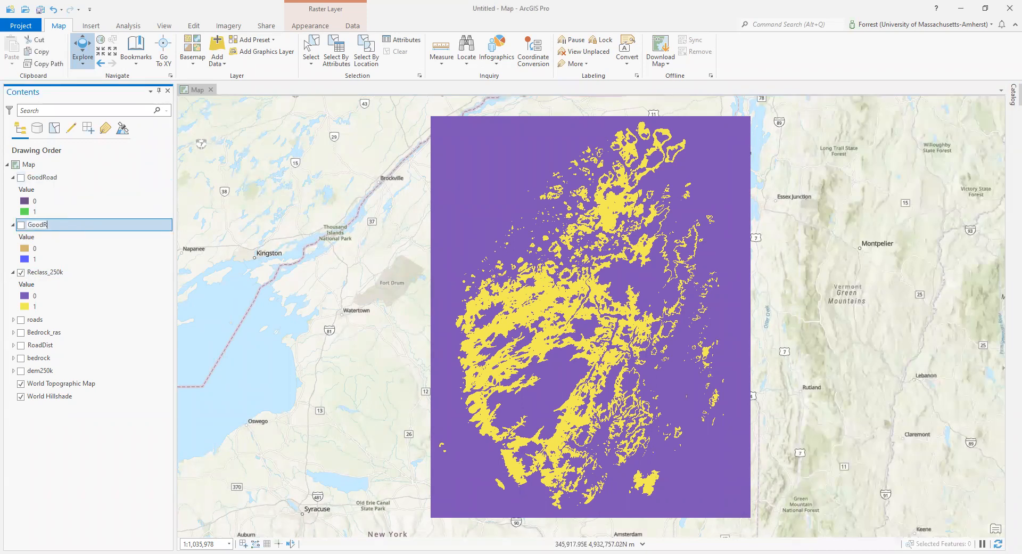
click(49, 273)
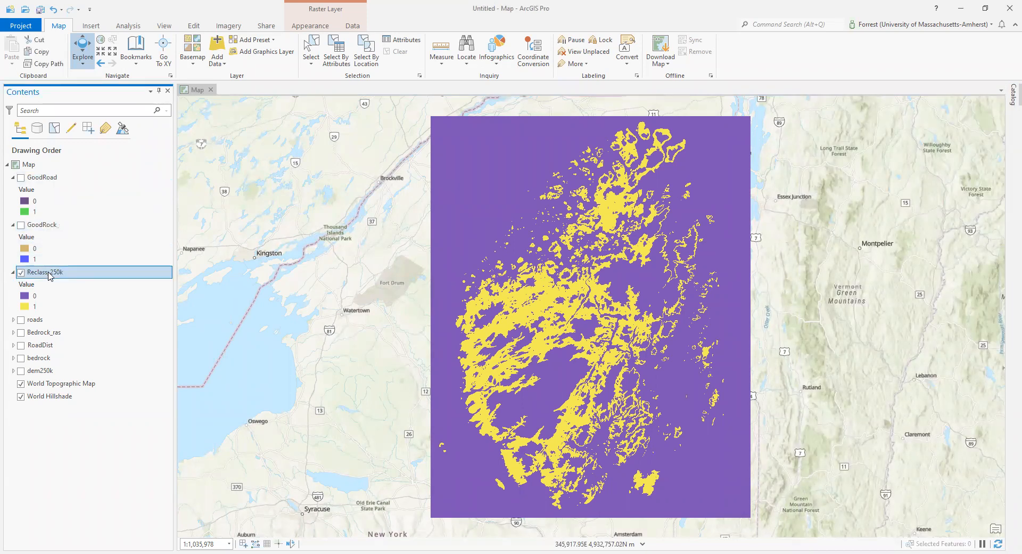
click(48, 273)
text(GoodElev)
key(Return)
Open the Spatial Analyst Raster Calculator and build the expression "GoodRoad" & "GoodRock" & "GoodElev"
click(787, 24)
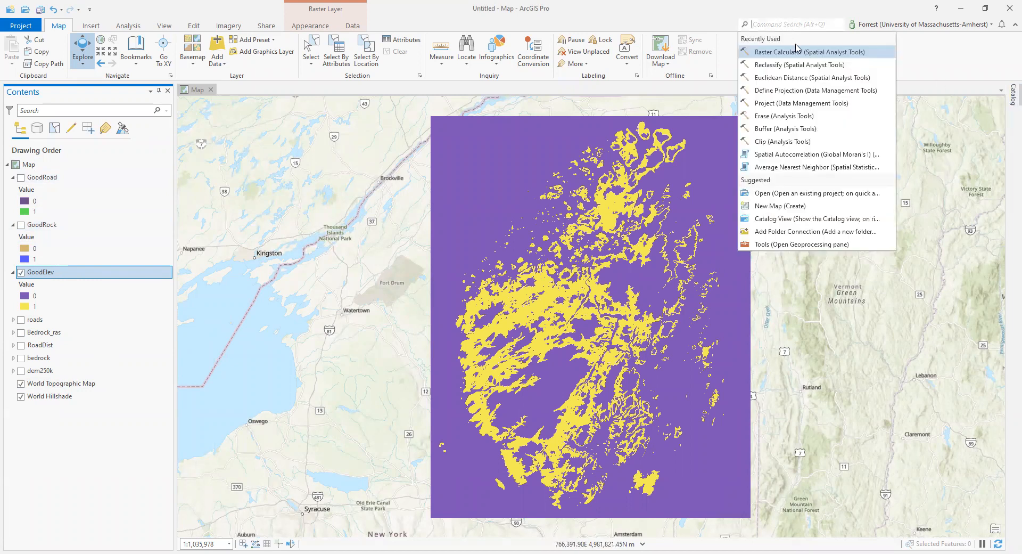
key(Escape)
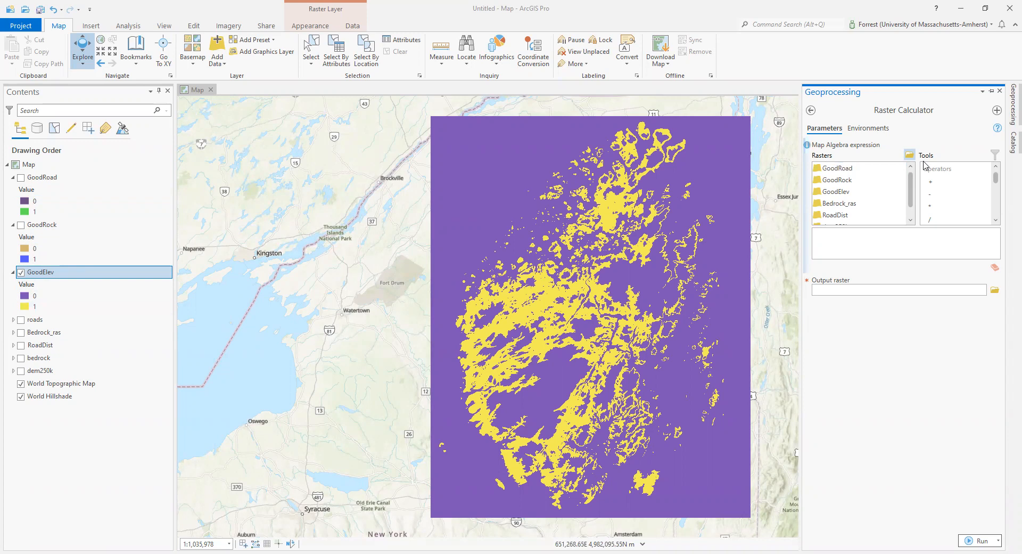
scroll(965, 181, down, 5)
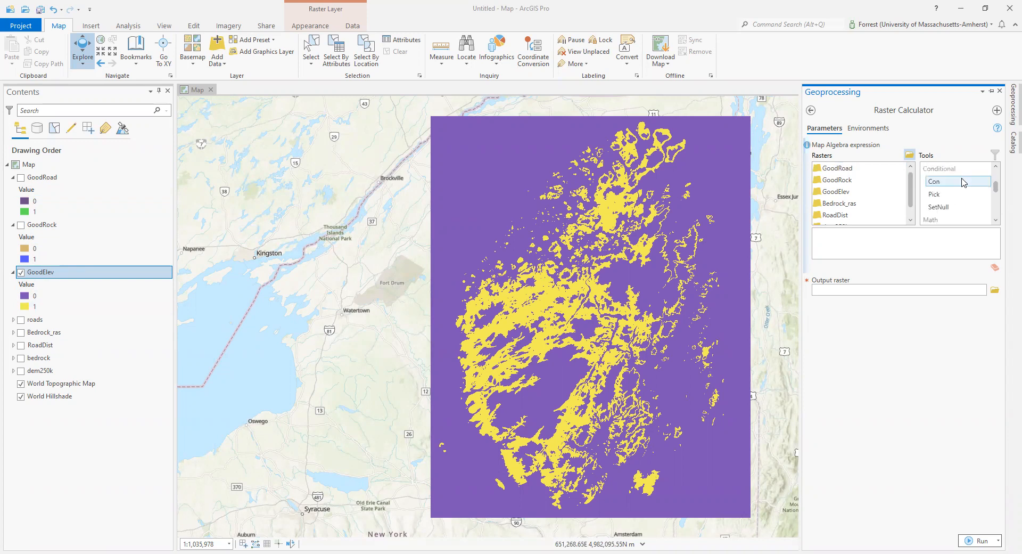
scroll(941, 216, up, 3)
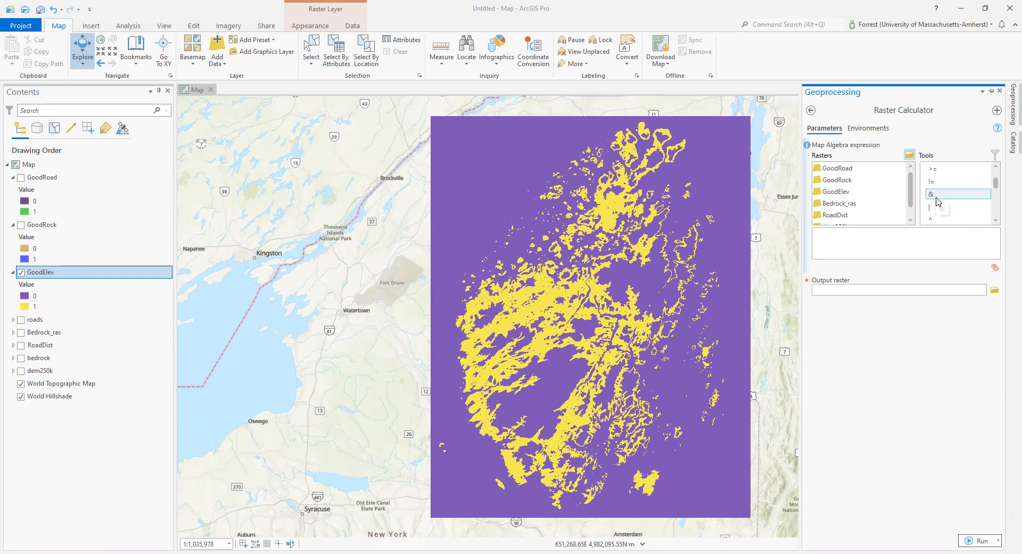
double_click(848, 169)
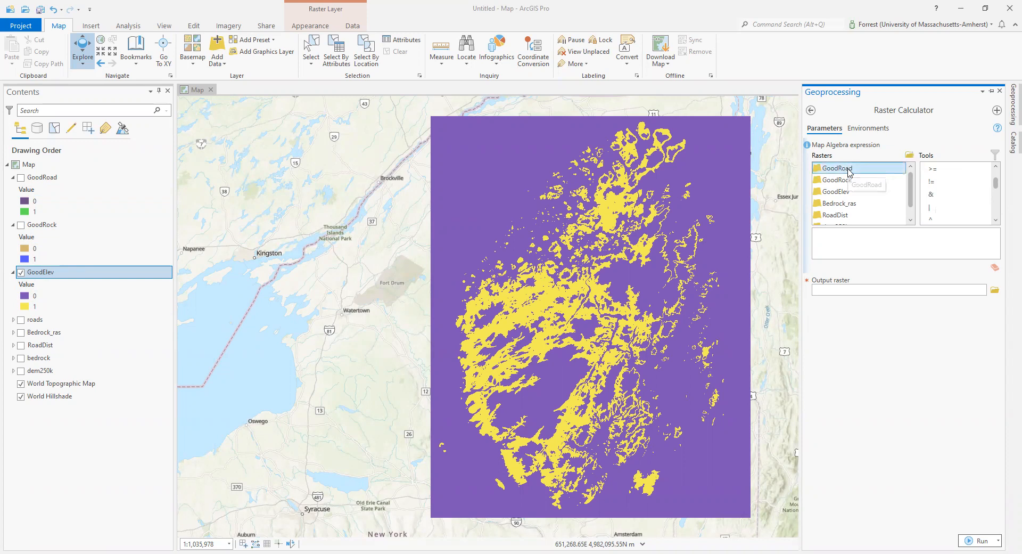
double_click(931, 197)
double_click(847, 180)
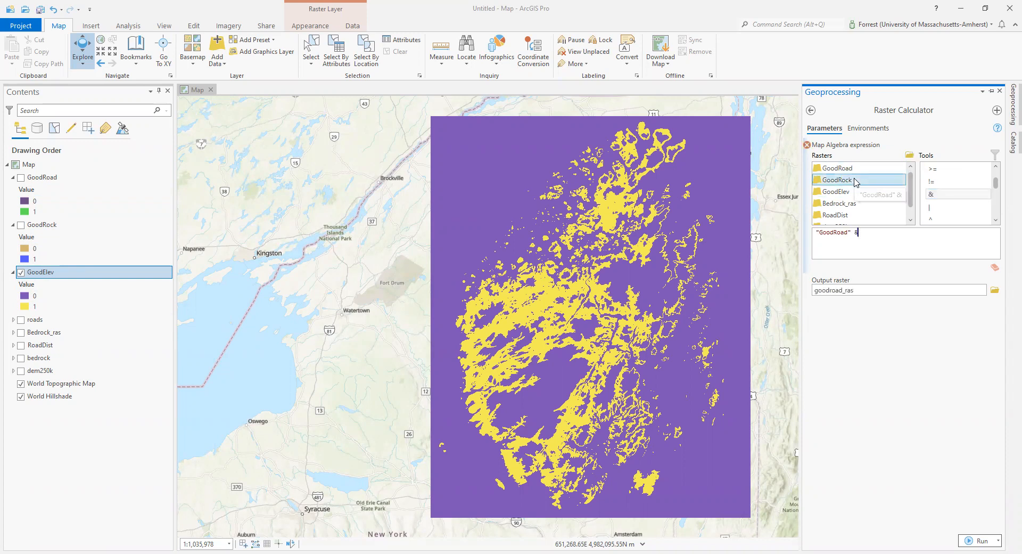
double_click(931, 195)
double_click(858, 195)
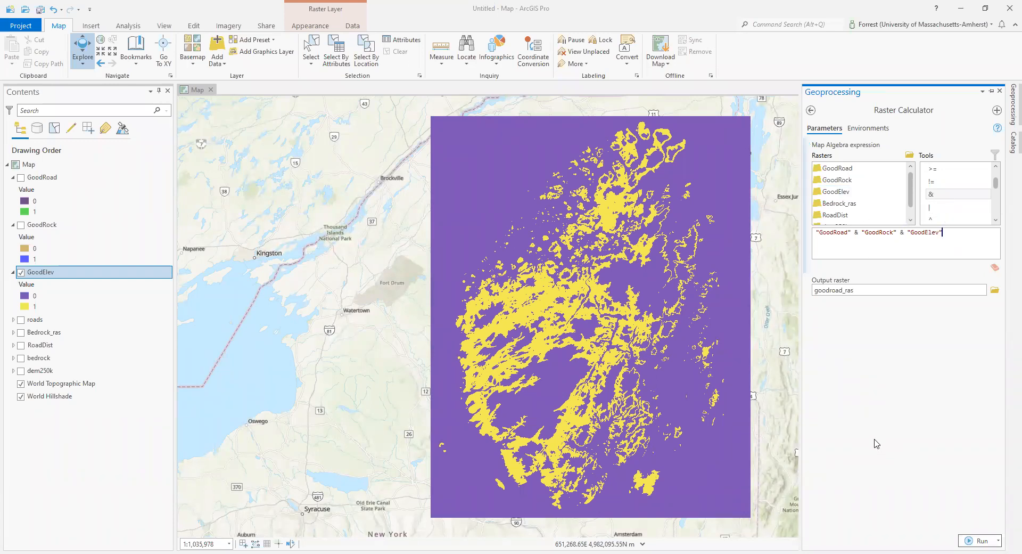
Run the calculation with AllGood as the output raster and turn off the GoodElev layer
double_click(917, 289)
drag(946, 290, 1008, 293)
text(AllGood)
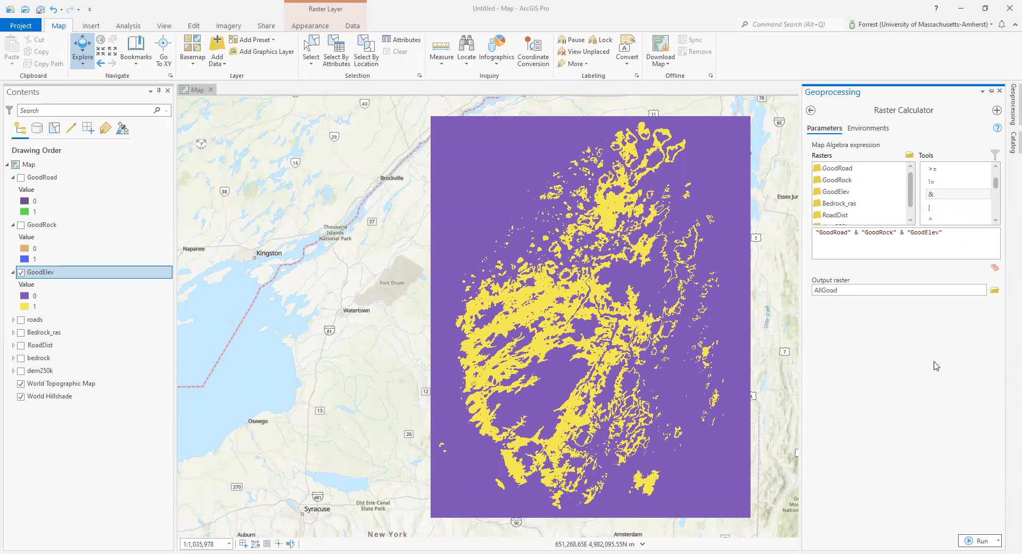
click(985, 539)
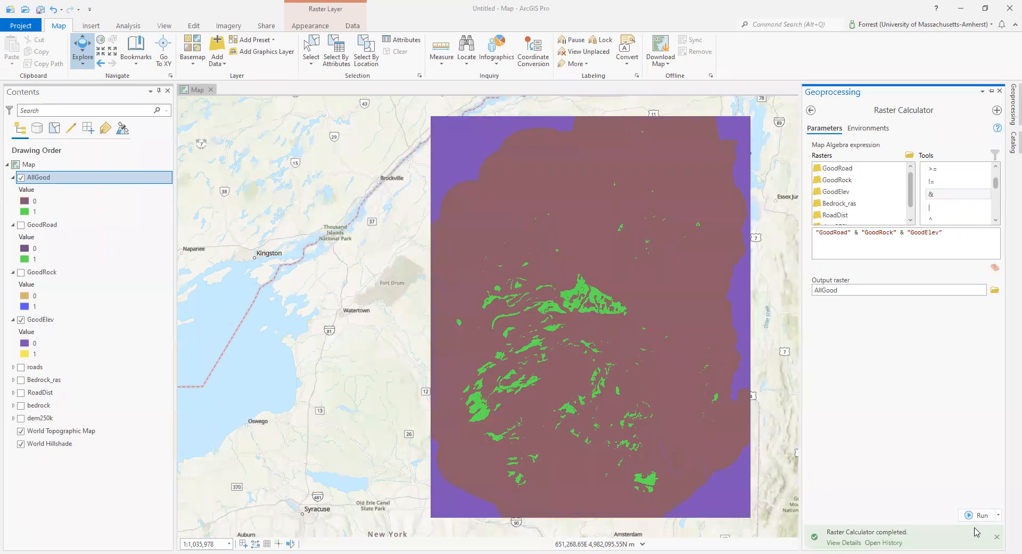
mouse_move(977, 532)
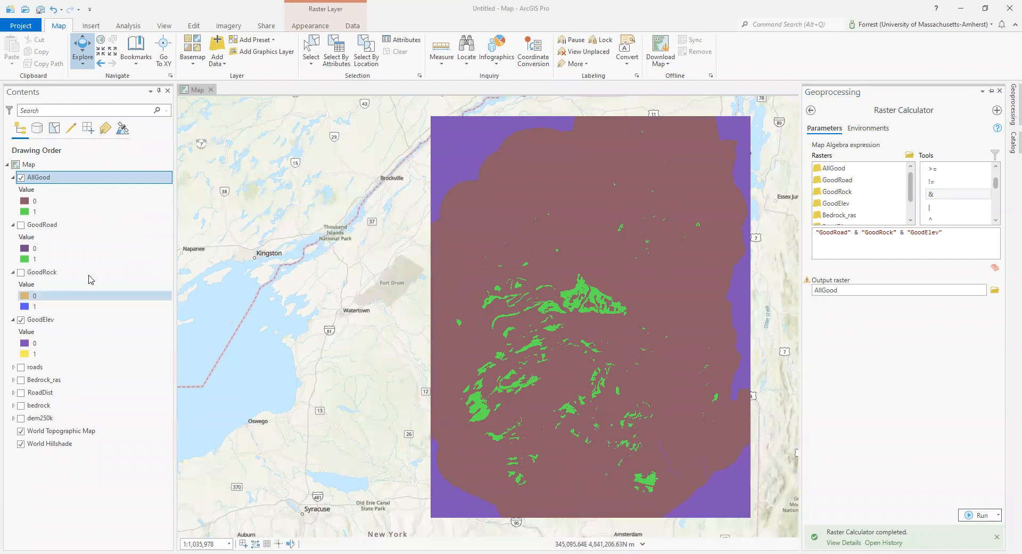
click(21, 319)
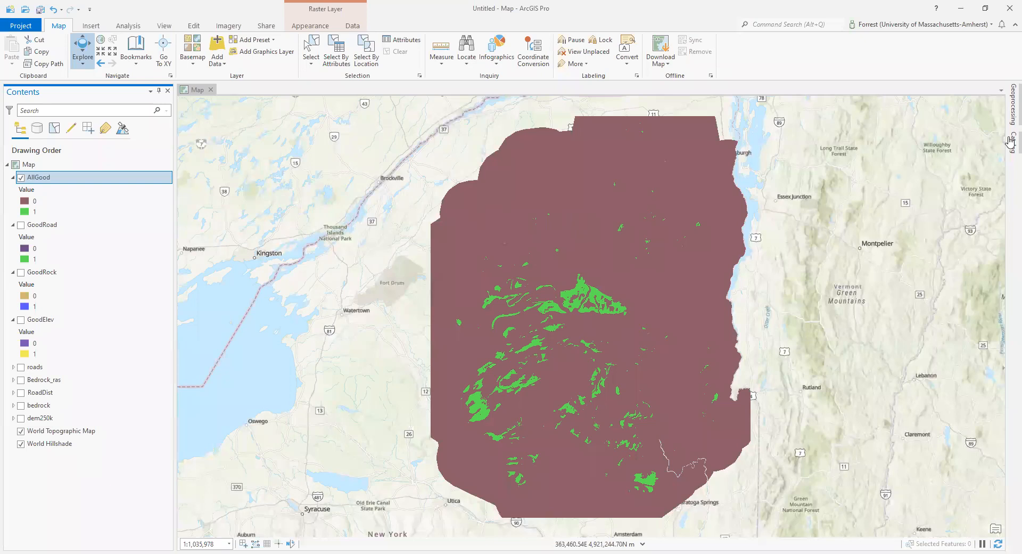
Return to the Raster Calculator and clear the existing map algebra expression
click(1007, 108)
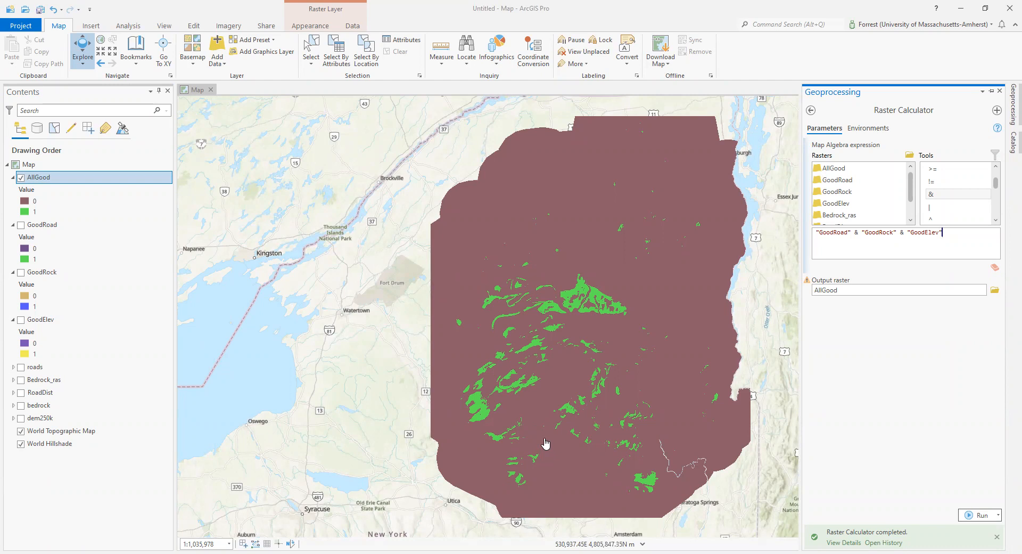
click(858, 233)
key(BackSpace)
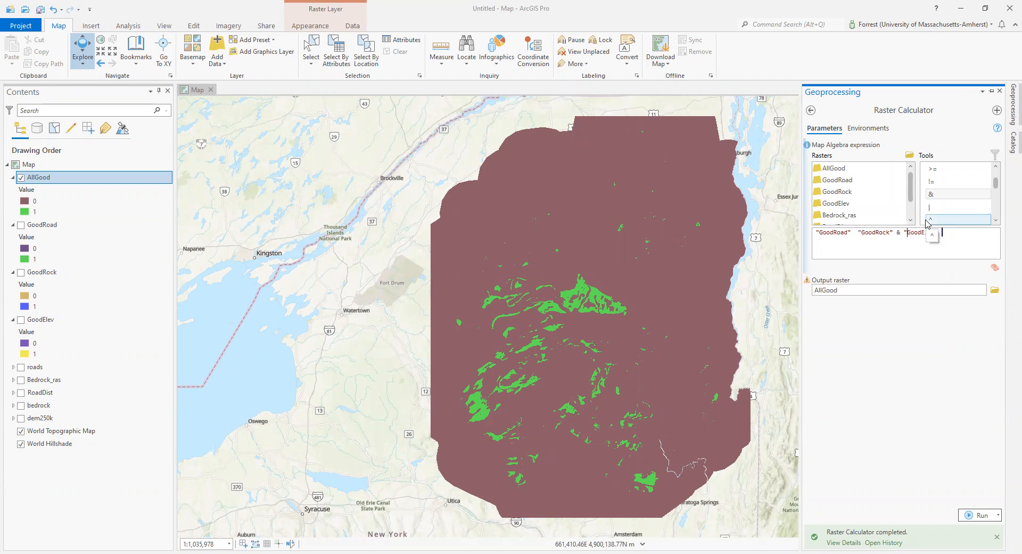
key(BackSpace)
key(BackSpace)
key(BackSpace)
key(BackSpace)
key(BackSpace)
key(BackSpace)
key(BackSpace)
key(BackSpace)
key(BackSpace)
key(BackSpace)
key(BackSpace)
key(BackSpace)
key(BackSpace)
key(BackSpace)
key(BackSpace)
key(BackSpace)
key(BackSpace)
key(BackSpace)
key(BackSpace)
key(BackSpace)
Build the map algebra expression "GoodRoad" * "GoodRock" * "GoodElev"
click(853, 184)
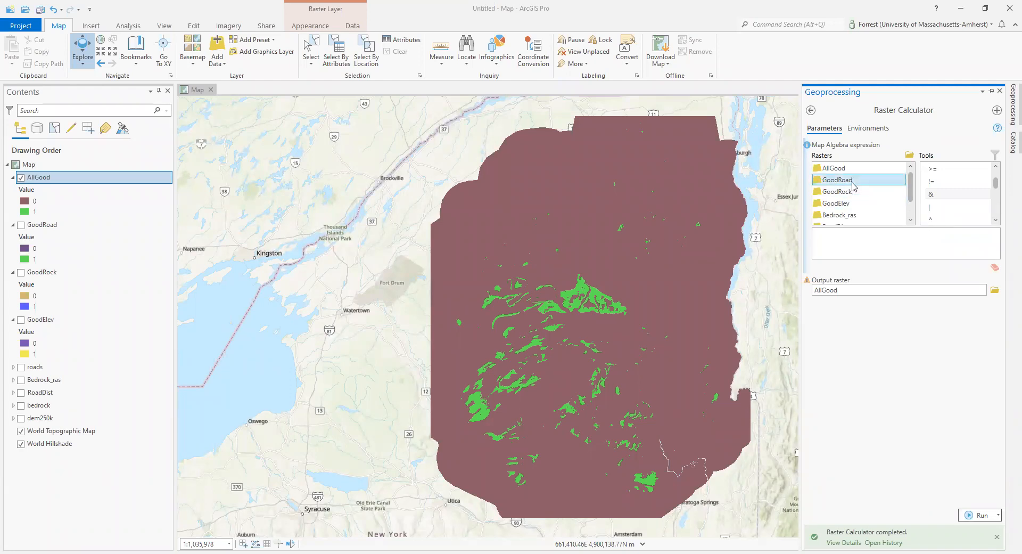
double_click(858, 185)
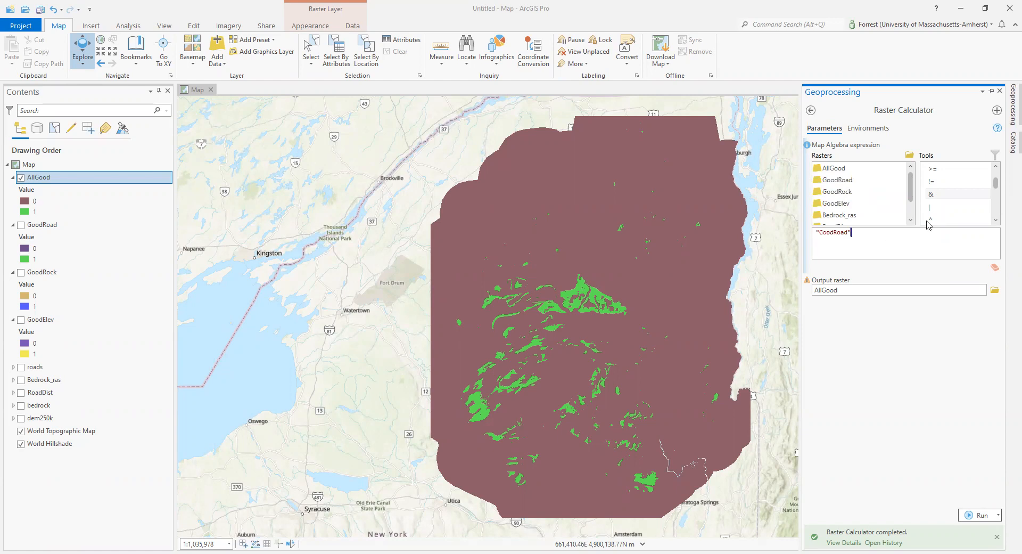
scroll(942, 203, up, 3)
double_click(952, 207)
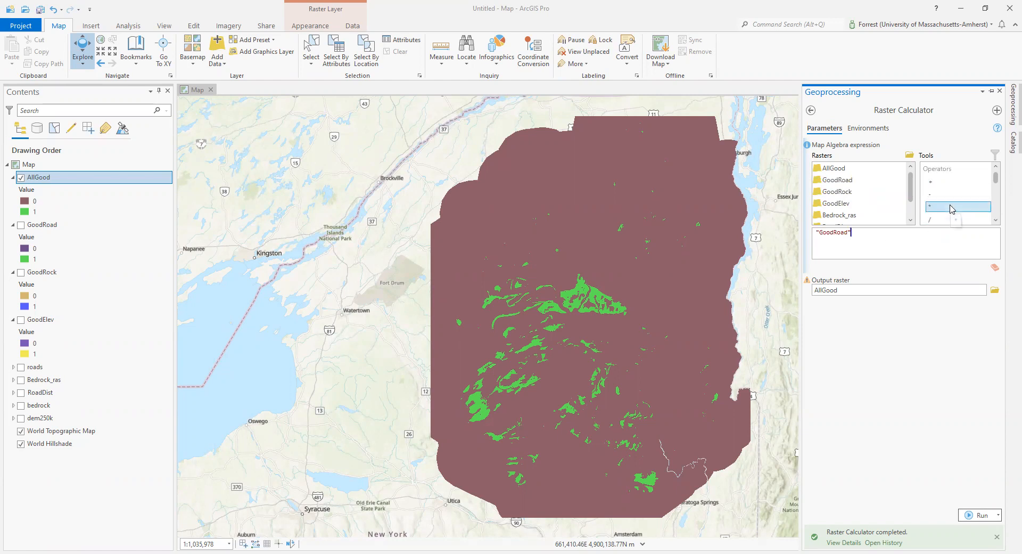
double_click(852, 192)
double_click(943, 207)
double_click(839, 202)
Set the output raster name to AllGood2 and run the Raster Calculator
click(858, 290)
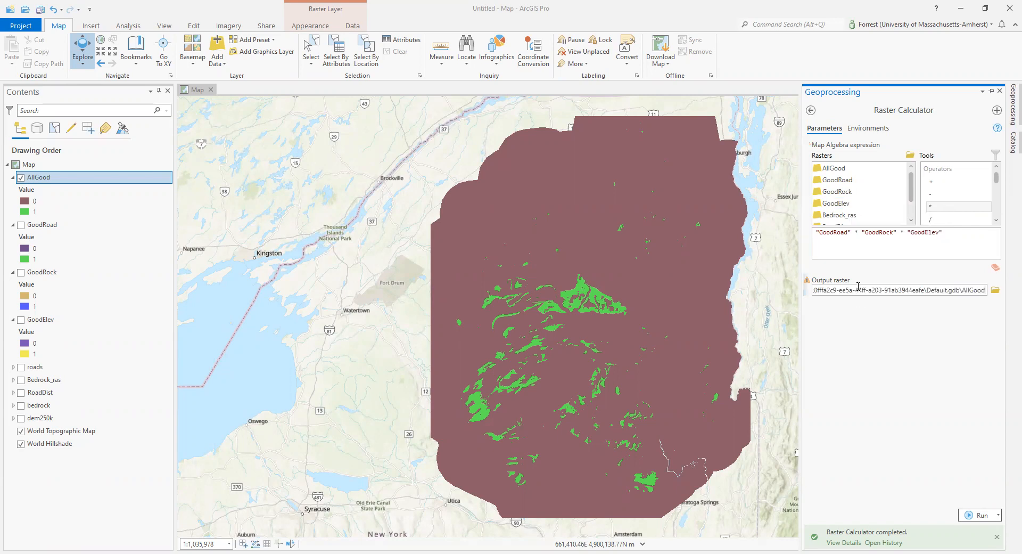
text(2)
click(839, 244)
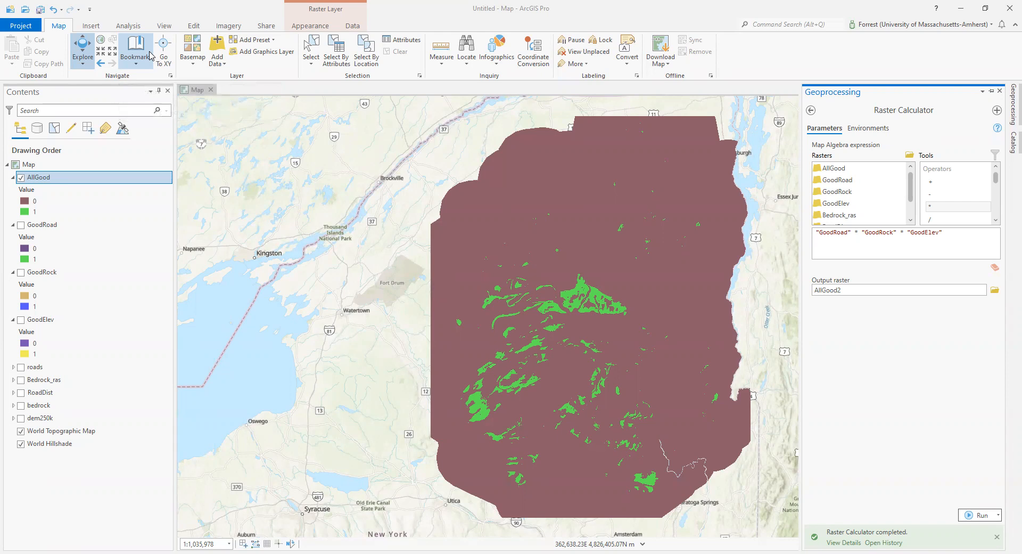
click(981, 515)
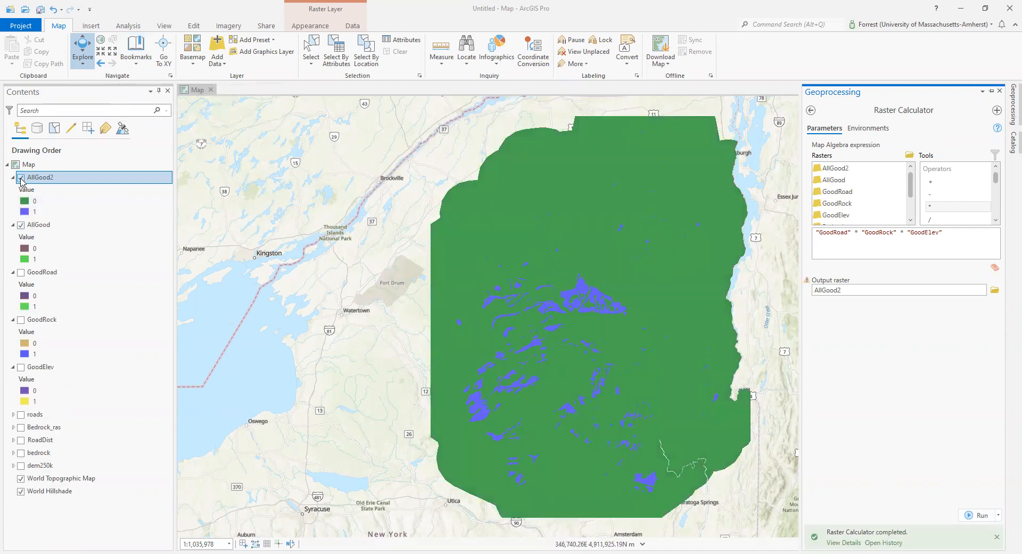
Toggle AllGood2 on and off to compare it with AllGood, finishing with both layers turned off
click(21, 178)
click(21, 177)
click(20, 178)
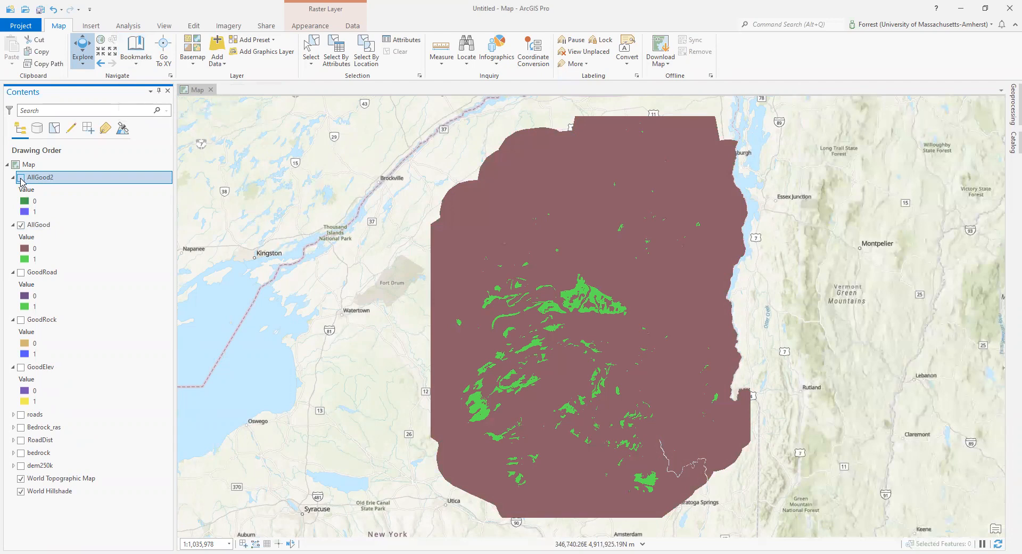
click(20, 178)
click(20, 178)
click(20, 178)
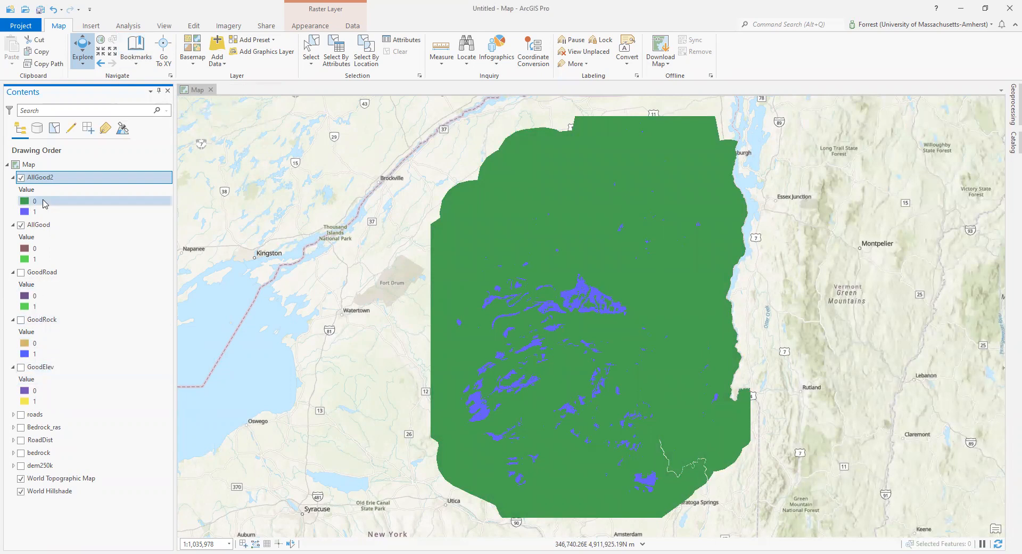
click(21, 224)
click(21, 177)
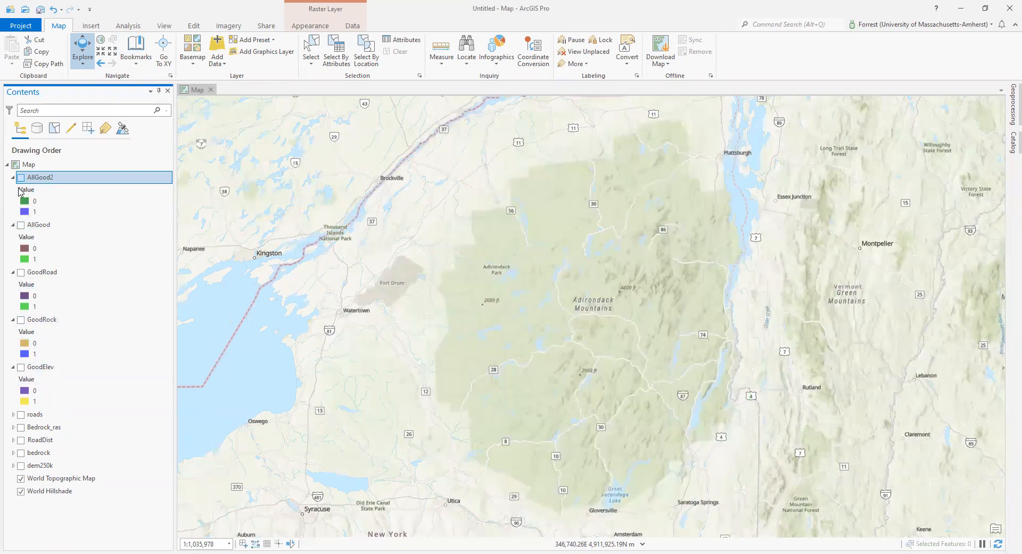
Display the roads and RoadDist layers to compare their coverage, and turn both off again
click(20, 414)
click(21, 414)
click(21, 414)
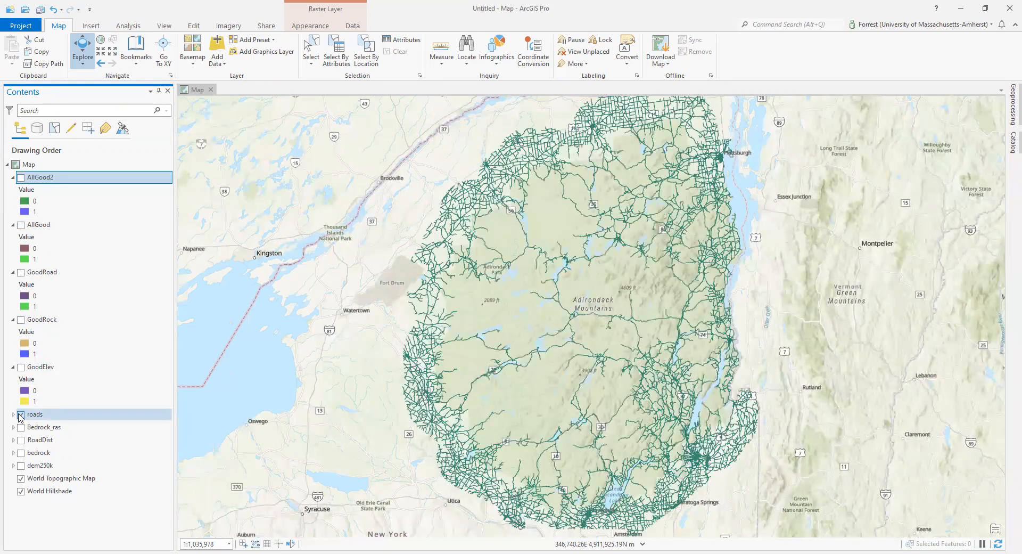
click(21, 439)
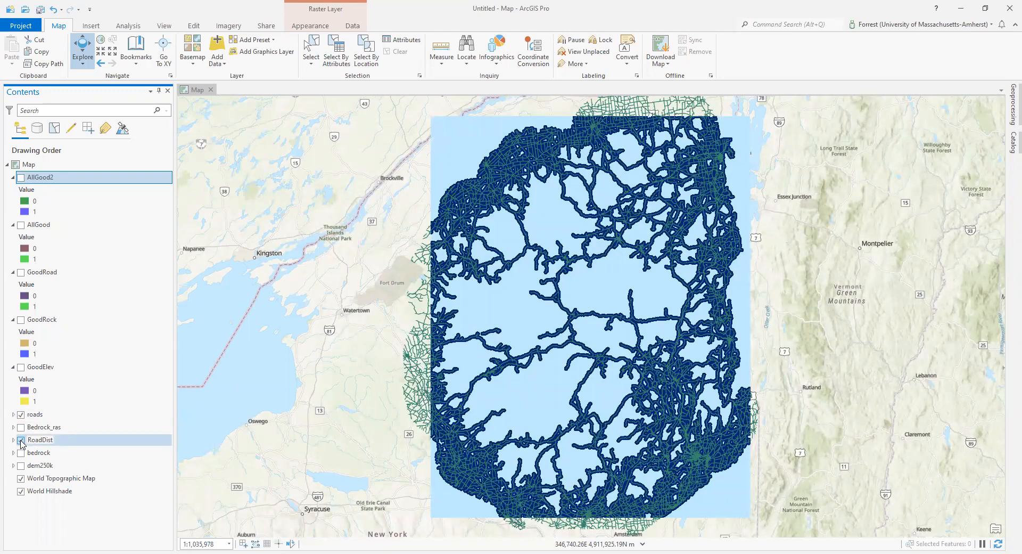
click(20, 440)
click(21, 414)
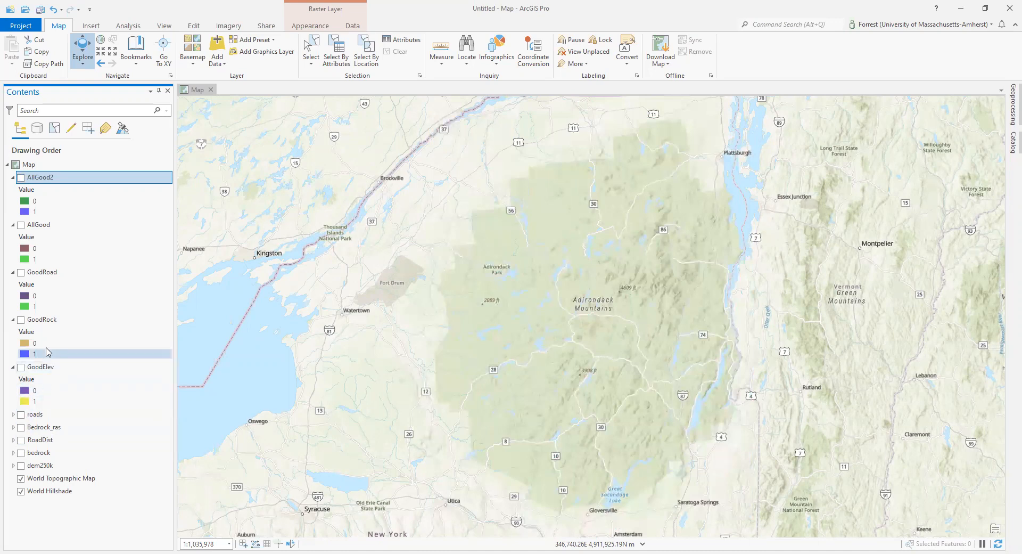
Select the GoodElev layer
click(42, 379)
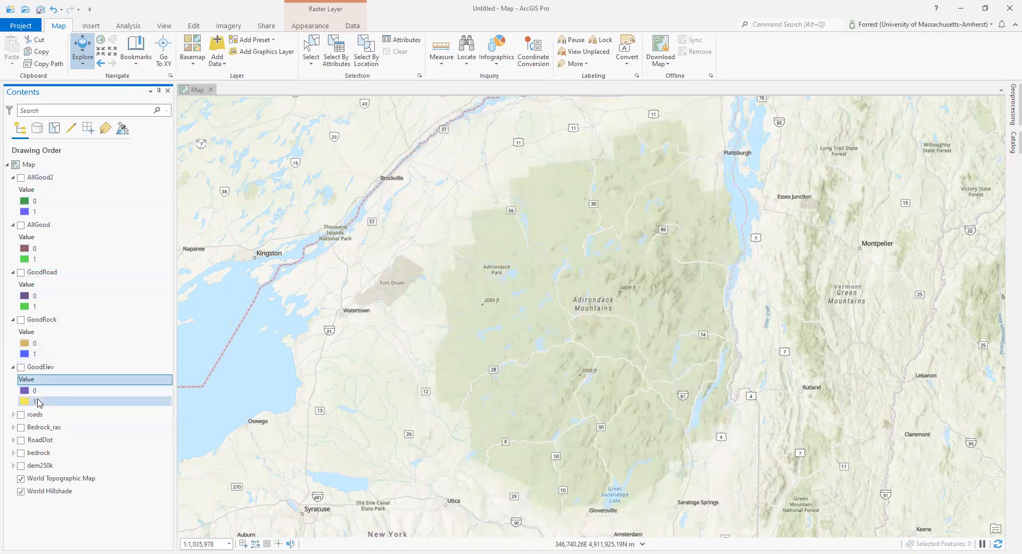
click(42, 370)
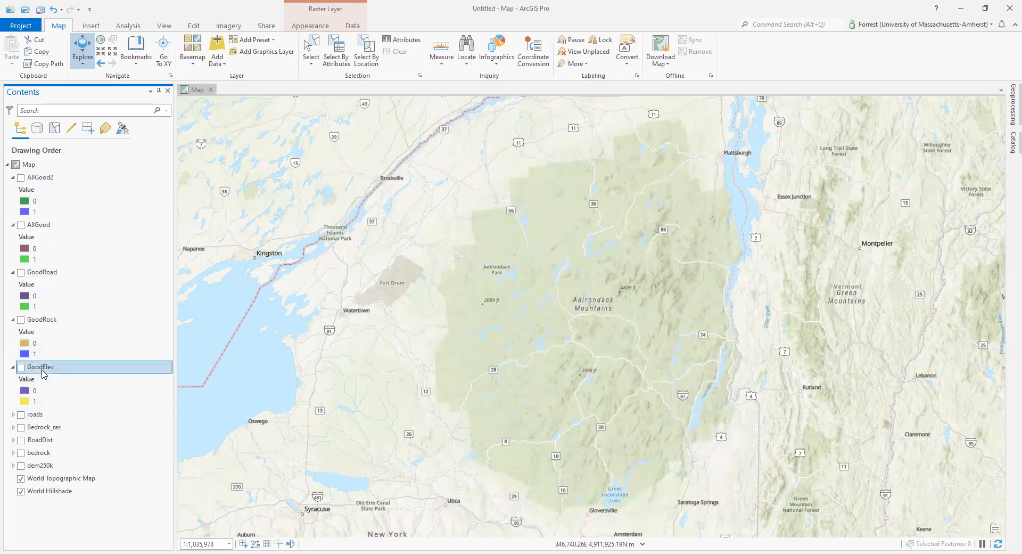